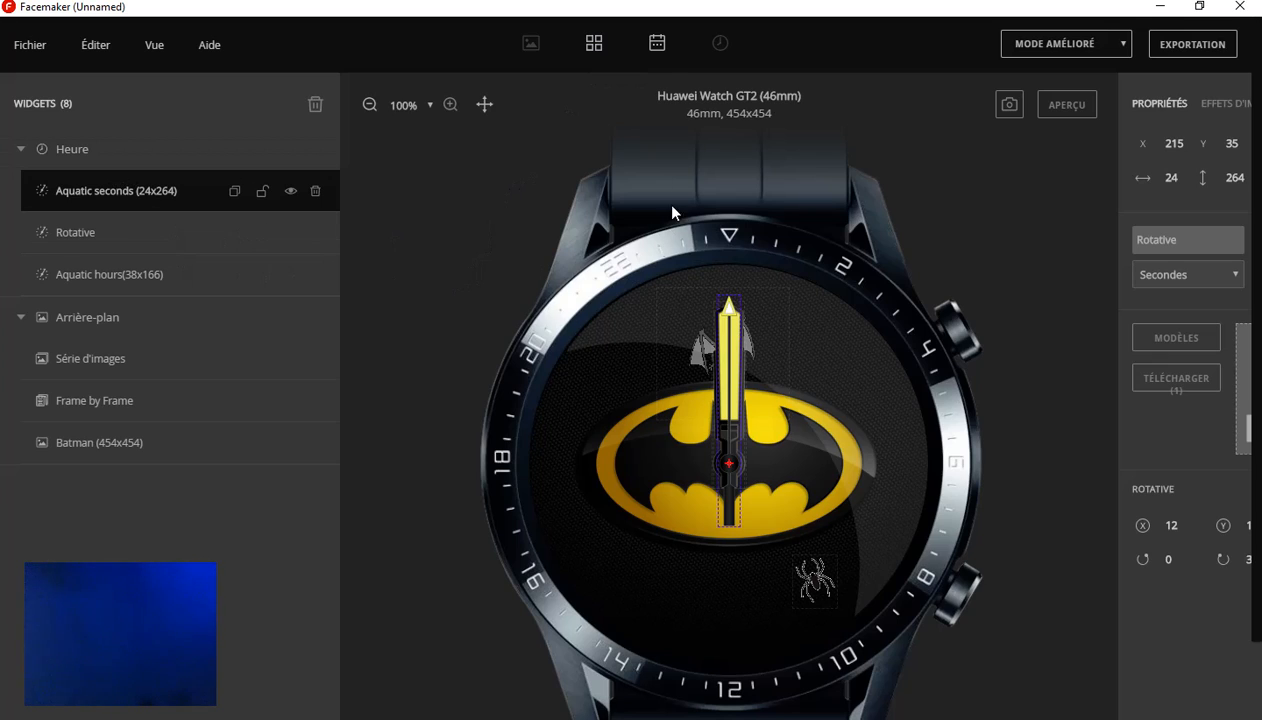
# Add a Date widget group to the watch face and insert a concatenated text (Texte concaténé) element in it
pyautogui.click(656, 47)
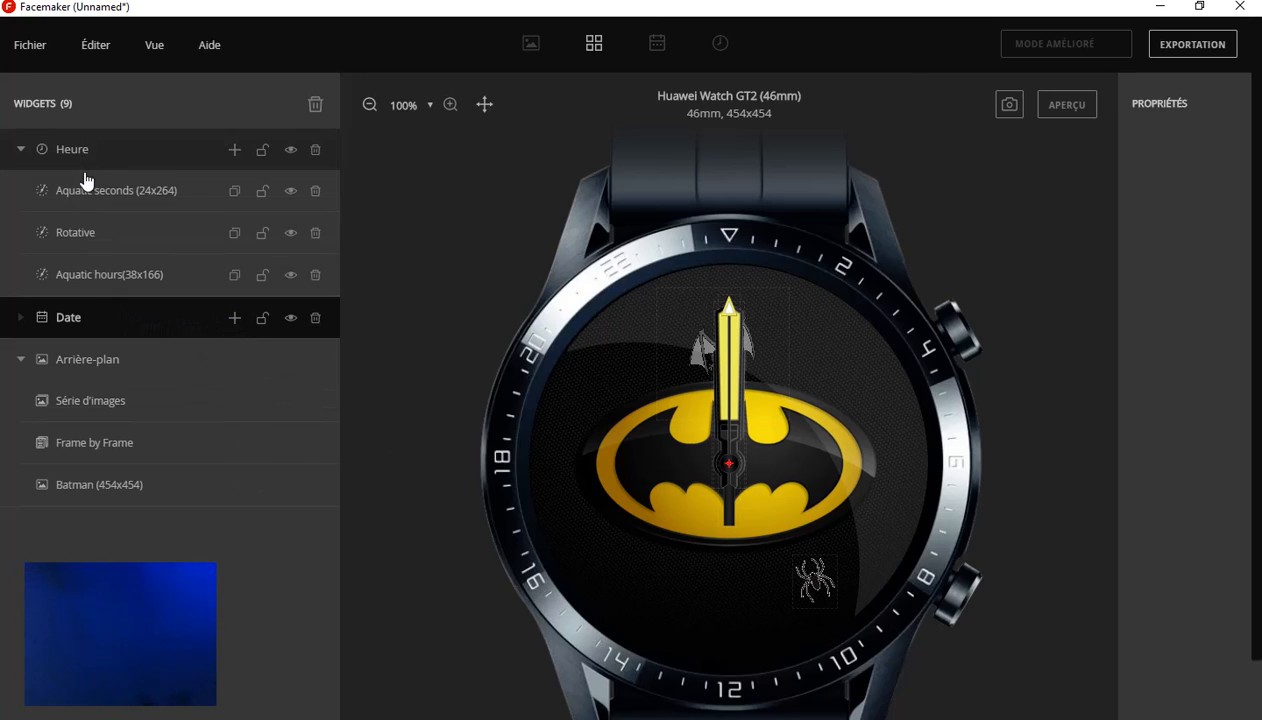
pyautogui.click(234, 319)
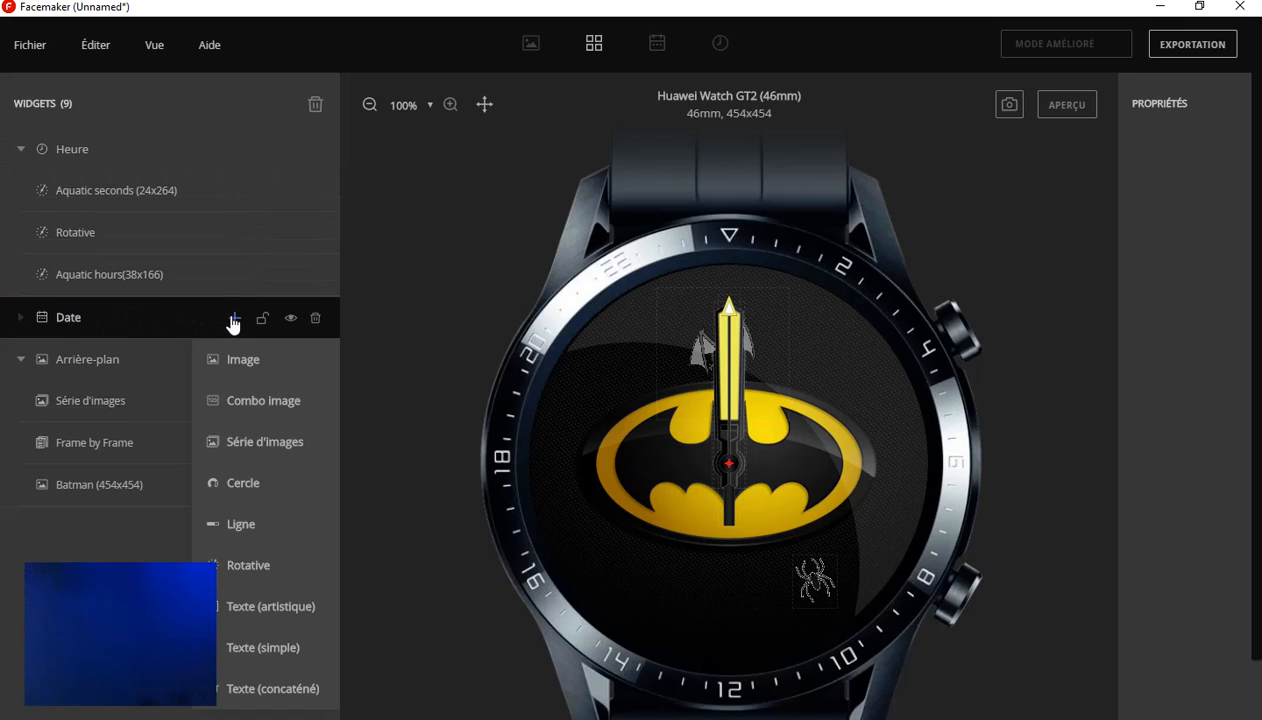
pyautogui.click(268, 689)
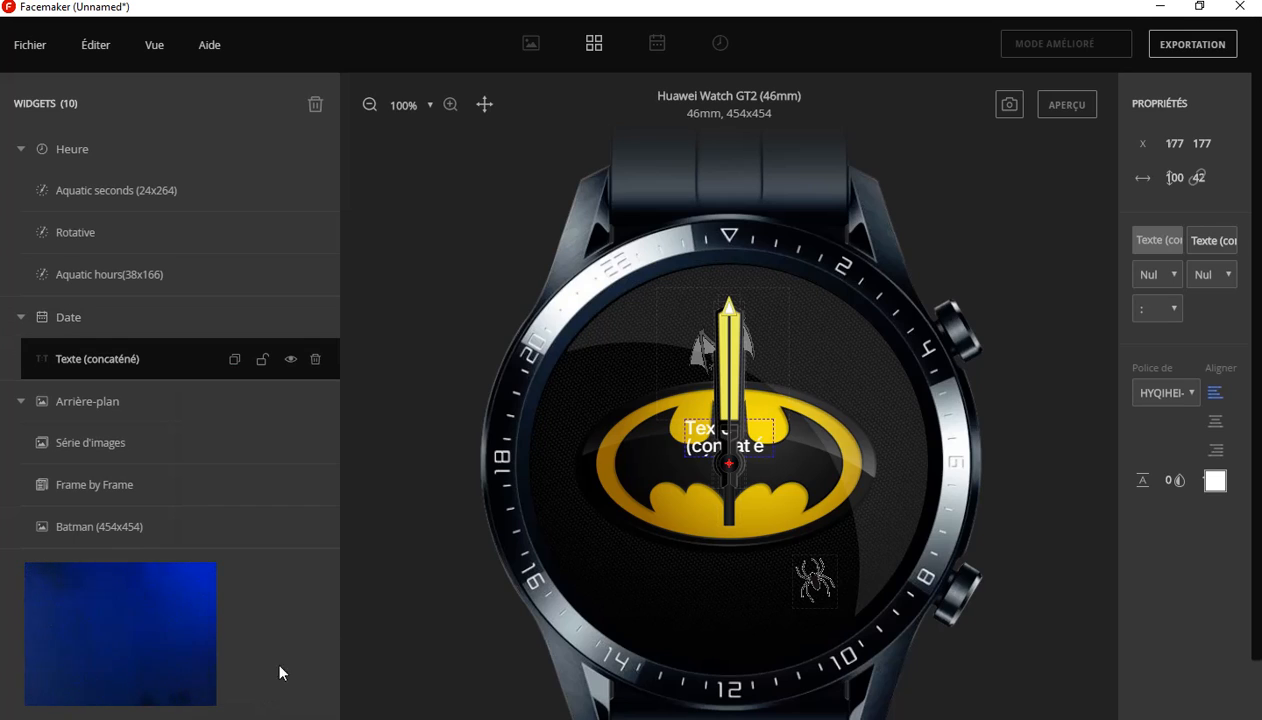
# Set the concatenated text to show Jour du mois and Mois, separated by "/"
pyautogui.click(1142, 273)
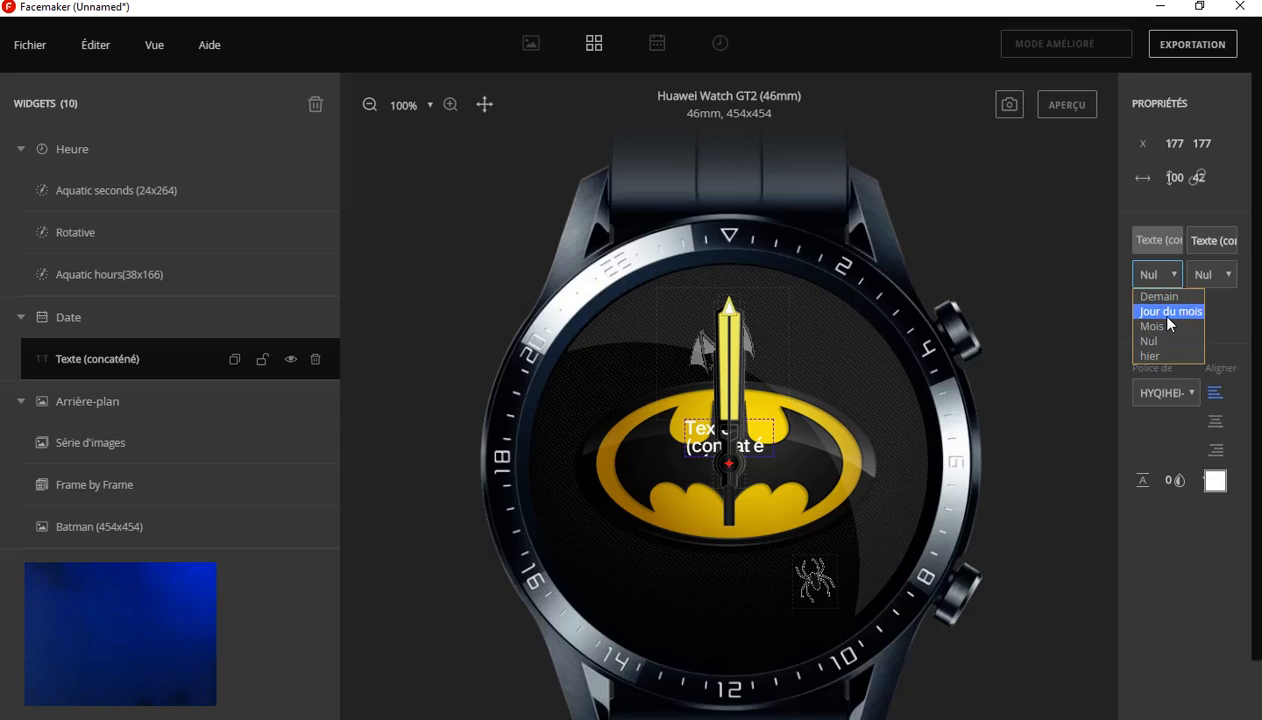
pyautogui.click(1169, 312)
pyautogui.click(1210, 276)
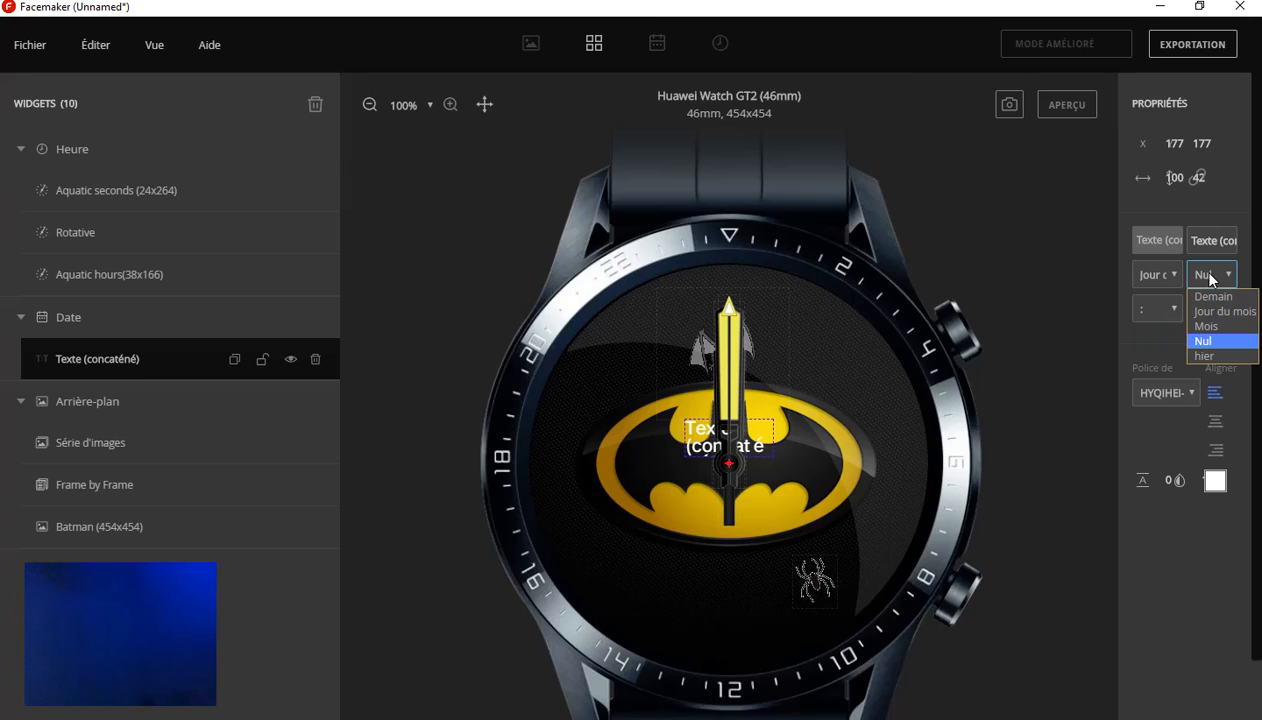
pyautogui.click(1180, 322)
pyautogui.click(1176, 311)
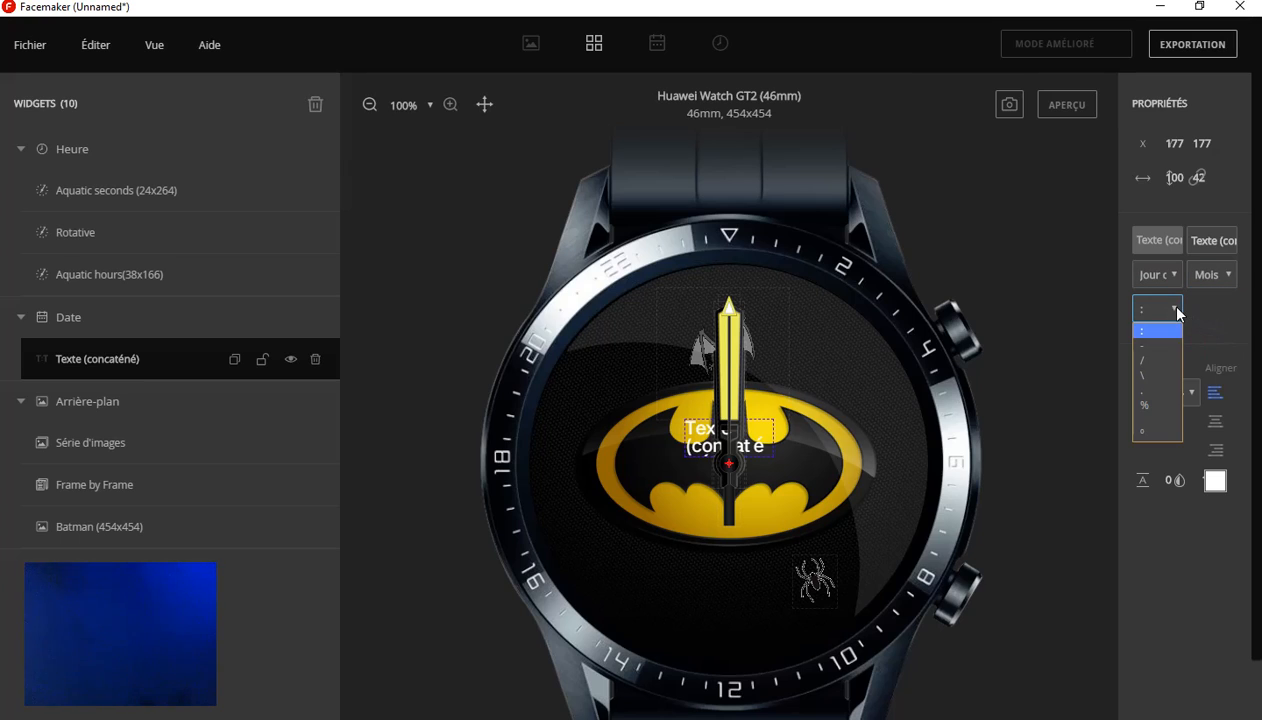
pyautogui.click(1163, 366)
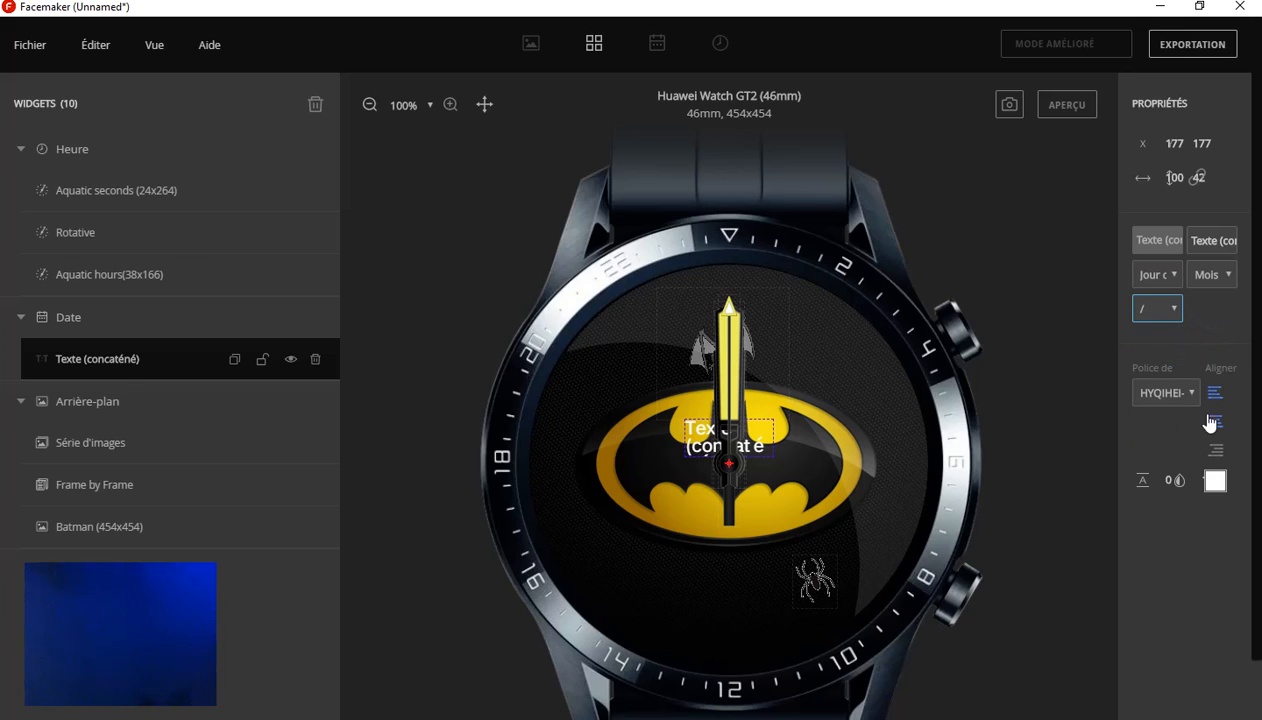
# Give the date text the largest HYQIHEI-60S font and centre its alignment
pyautogui.click(1191, 394)
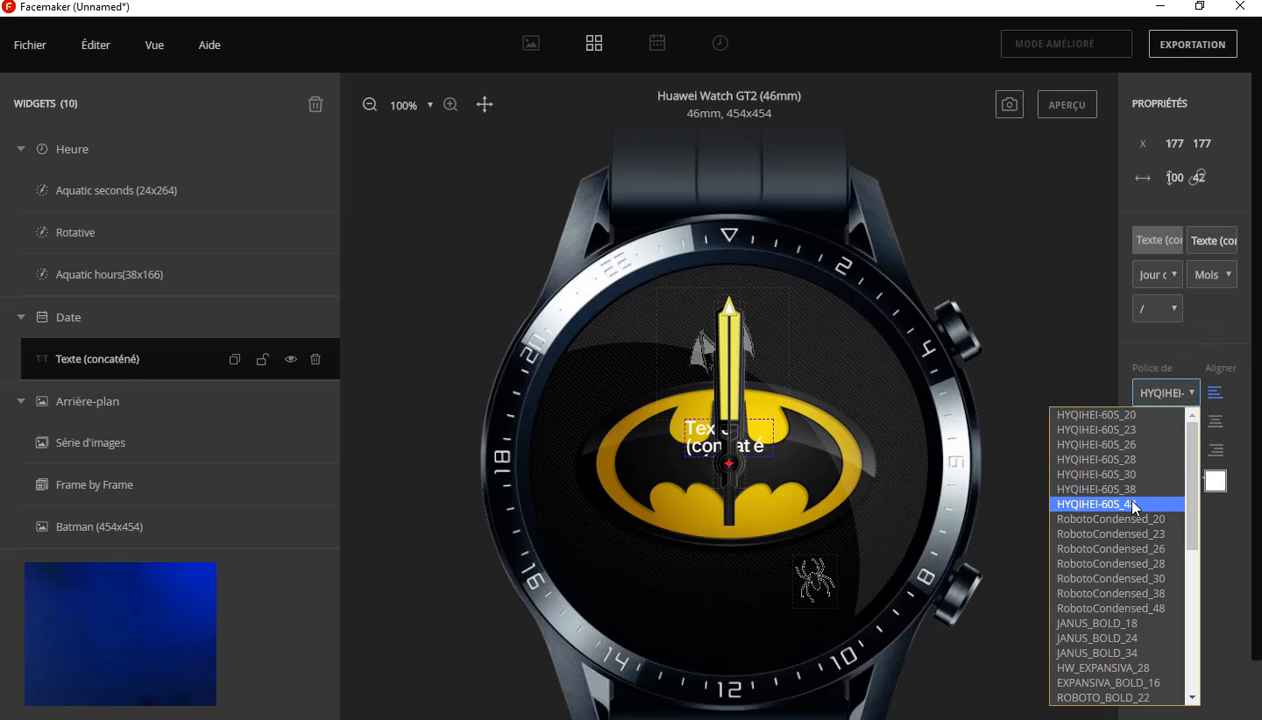
pyautogui.click(1100, 426)
pyautogui.click(1214, 426)
# Move the date text straight down below the Batman logo to Y 343
pyautogui.press('Down')
pyautogui.press('Down')
pyautogui.press('Down')
pyautogui.press('Down')
pyautogui.press('Down')
pyautogui.press('Down')
pyautogui.press('Down')
pyautogui.press('Down')
pyautogui.press('Down')
pyautogui.press('Down')
pyautogui.press('Down')
pyautogui.press('Down')
pyautogui.press('Down')
pyautogui.press('Down')
pyautogui.press('Down')
pyautogui.press('Down')
pyautogui.press('Down')
pyautogui.press('Down')
pyautogui.press('Down')
pyautogui.press('Down')
pyautogui.press('Down')
pyautogui.press('Down')
pyautogui.press('Down')
pyautogui.press('Down')
pyautogui.press('Down')
pyautogui.press('Down')
pyautogui.press('Down')
pyautogui.press('Down')
pyautogui.press('Down')
pyautogui.press('Down')
pyautogui.press('Down')
pyautogui.press('Down')
pyautogui.press('Down')
pyautogui.press('Down')
pyautogui.press('Down')
pyautogui.press('Down')
pyautogui.press('Down')
pyautogui.press('Down')
pyautogui.press('Down')
pyautogui.press('Down')
pyautogui.press('Down')
pyautogui.press('Down')
pyautogui.press('Down')
pyautogui.press('Down')
pyautogui.press('Down')
pyautogui.press('Down')
pyautogui.press('Down')
pyautogui.press('Down')
pyautogui.press('Down')
pyautogui.press('Down')
pyautogui.press('Down')
pyautogui.press('Down')
pyautogui.press('Down')
pyautogui.press('Down')
pyautogui.press('Down')
pyautogui.press('Down')
pyautogui.press('Down')
pyautogui.press('Down')
pyautogui.press('Down')
pyautogui.press('Down')
pyautogui.press('Down')
pyautogui.press('Down')
pyautogui.press('Down')
pyautogui.press('Down')
pyautogui.press('Down')
pyautogui.press('Down')
pyautogui.press('Down')
pyautogui.press('Down')
pyautogui.press('Down')
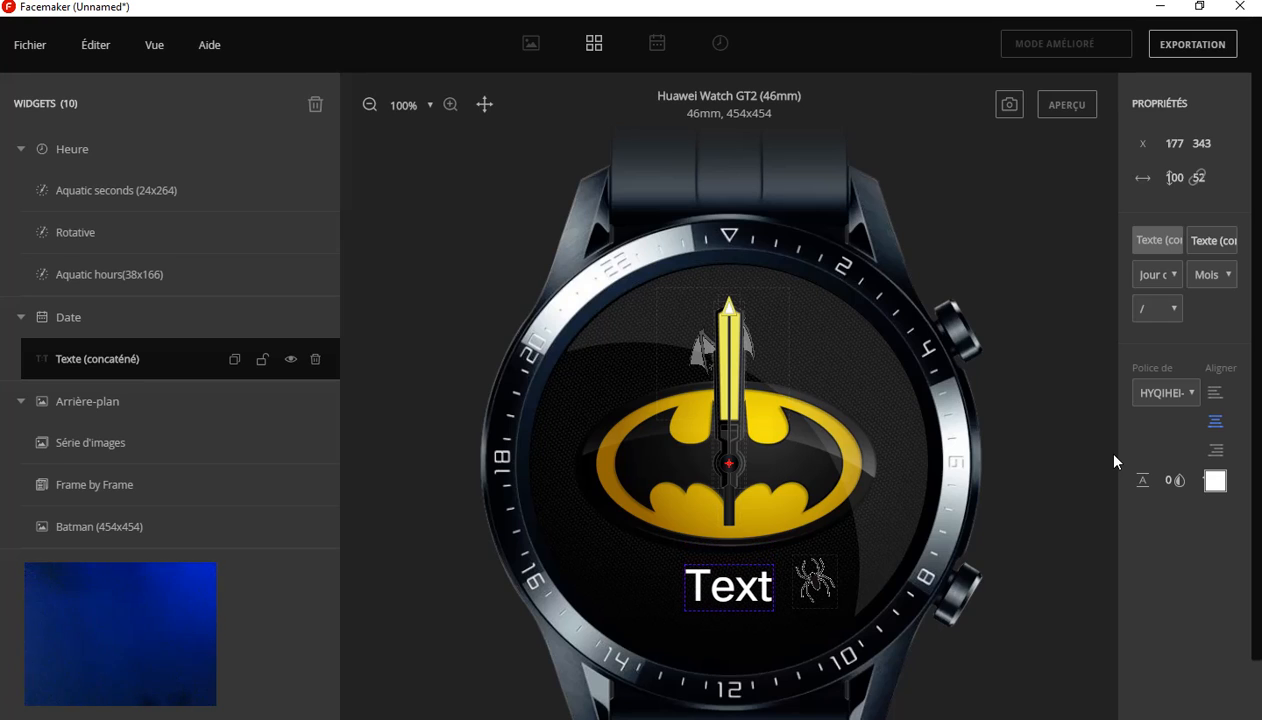
# Widen the date text box to 125, shift it to X 176, and turn on the watch face preview
pyautogui.moveTo(684, 597); pyautogui.dragTo(662, 597)
pyautogui.press('Right')
pyautogui.press('Left')
pyautogui.press('Left')
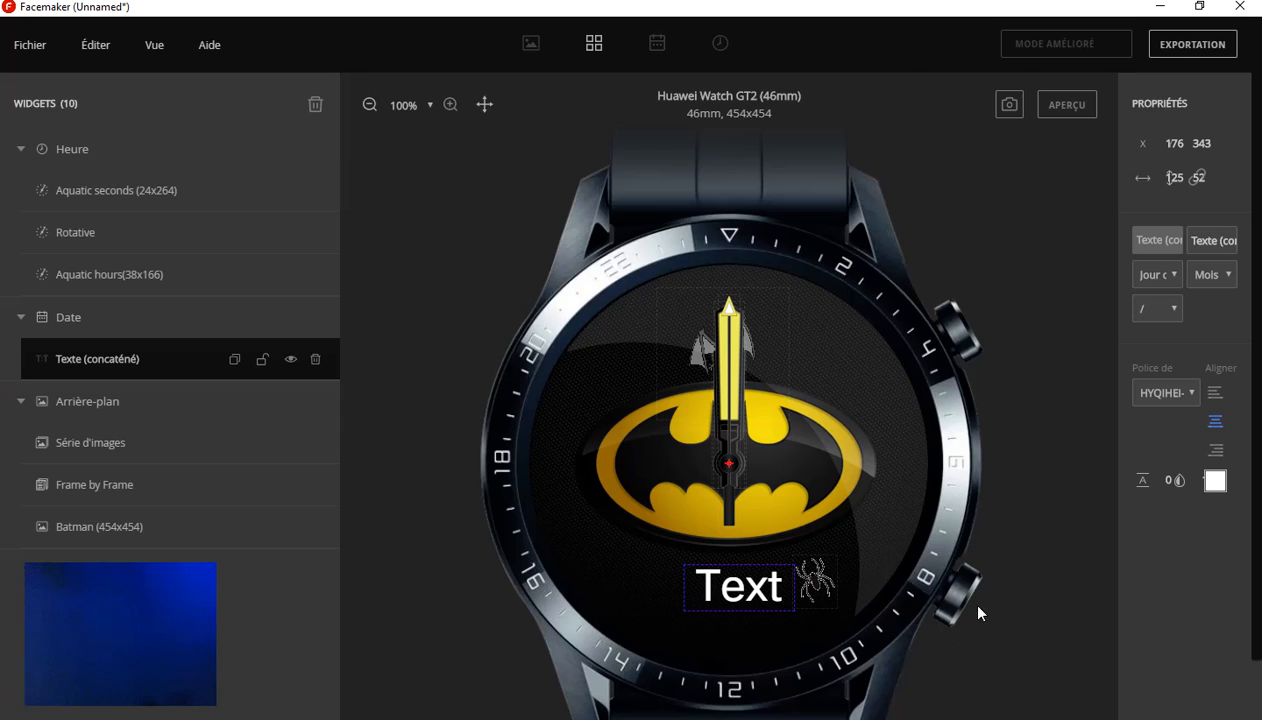
pyautogui.click(1071, 108)
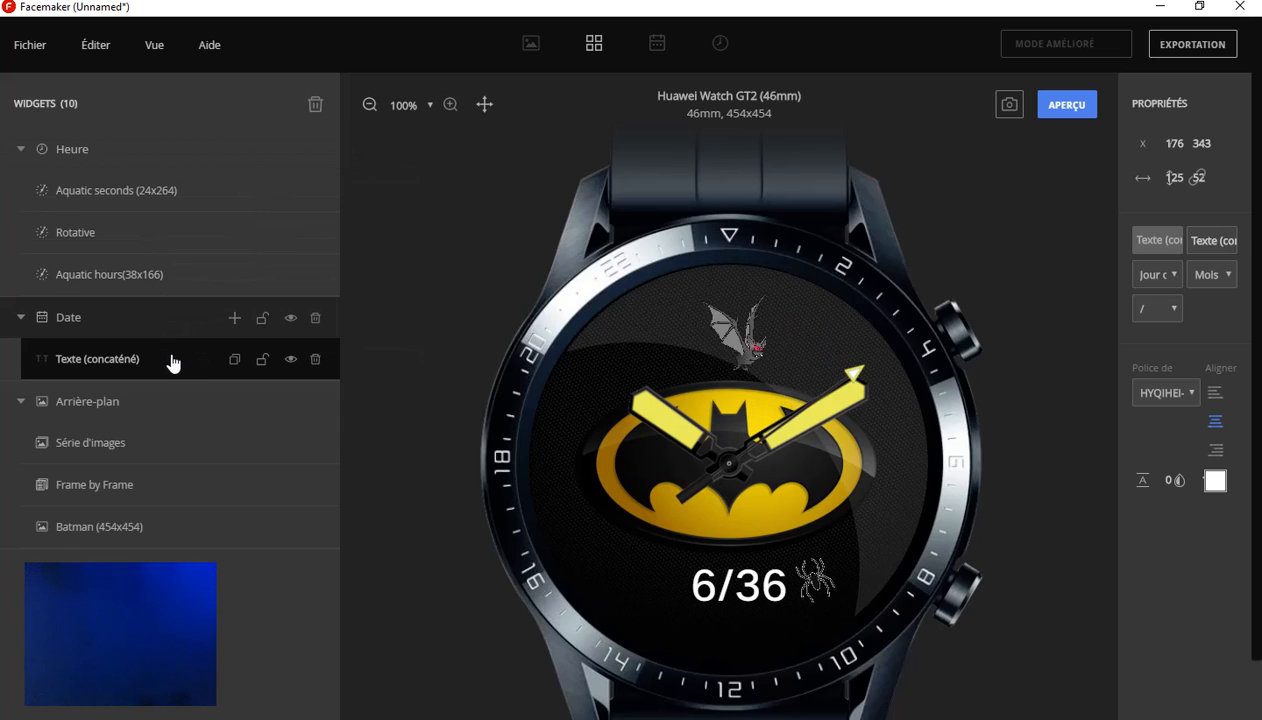
# Add an image element to the Date group using the Calendar (110x123) template from Stencils
pyautogui.click(235, 319)
pyautogui.click(240, 358)
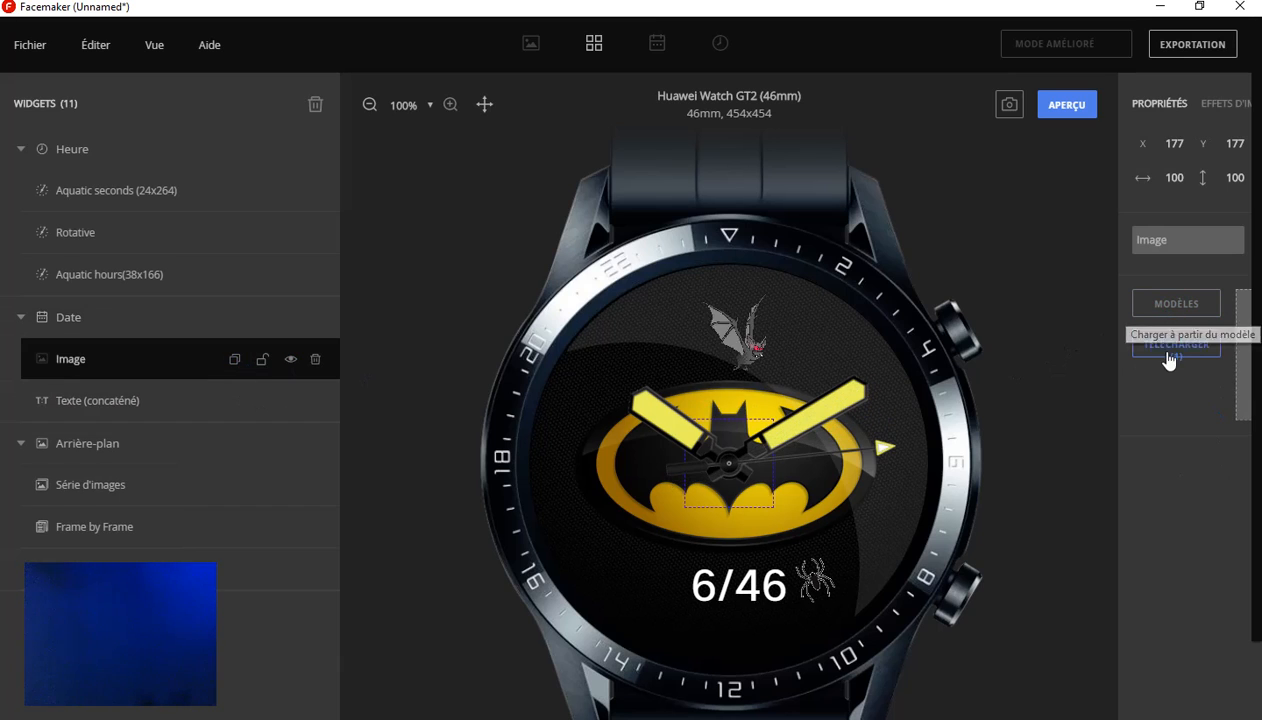
pyautogui.click(1162, 306)
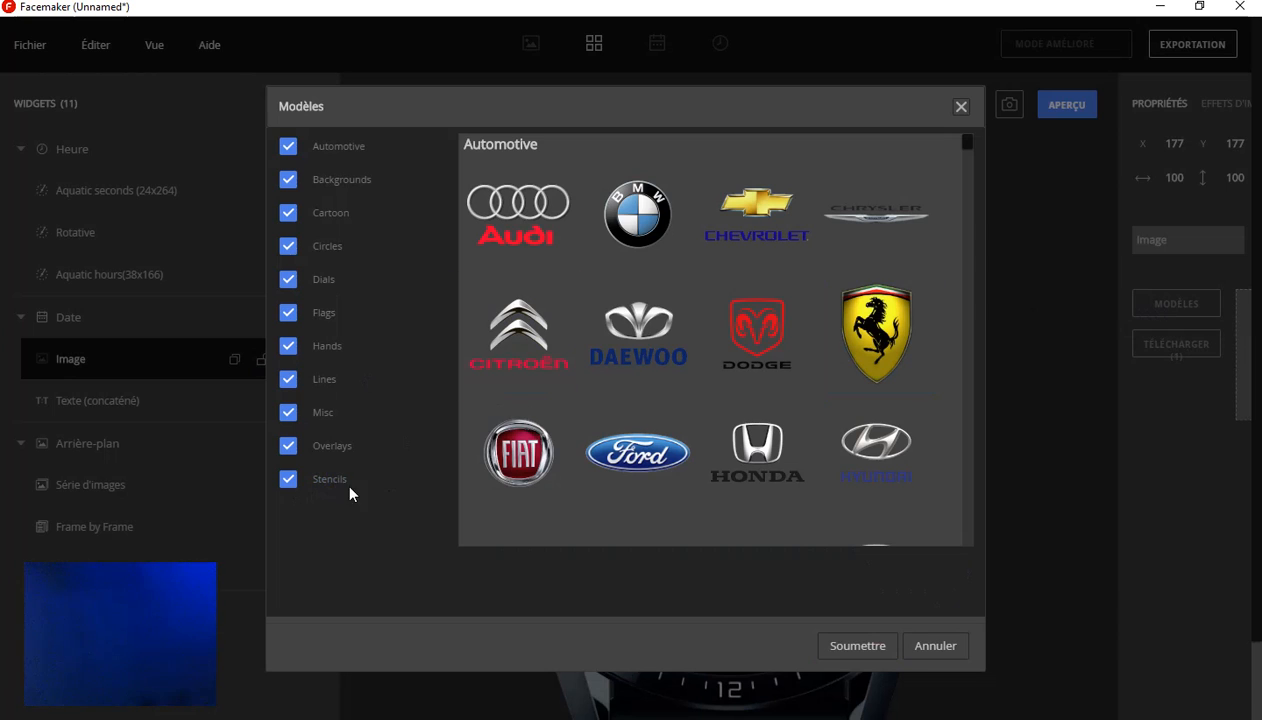
pyautogui.scroll(-10, 540, 505)
pyautogui.scroll(-7, 568, 510)
pyautogui.click(638, 453)
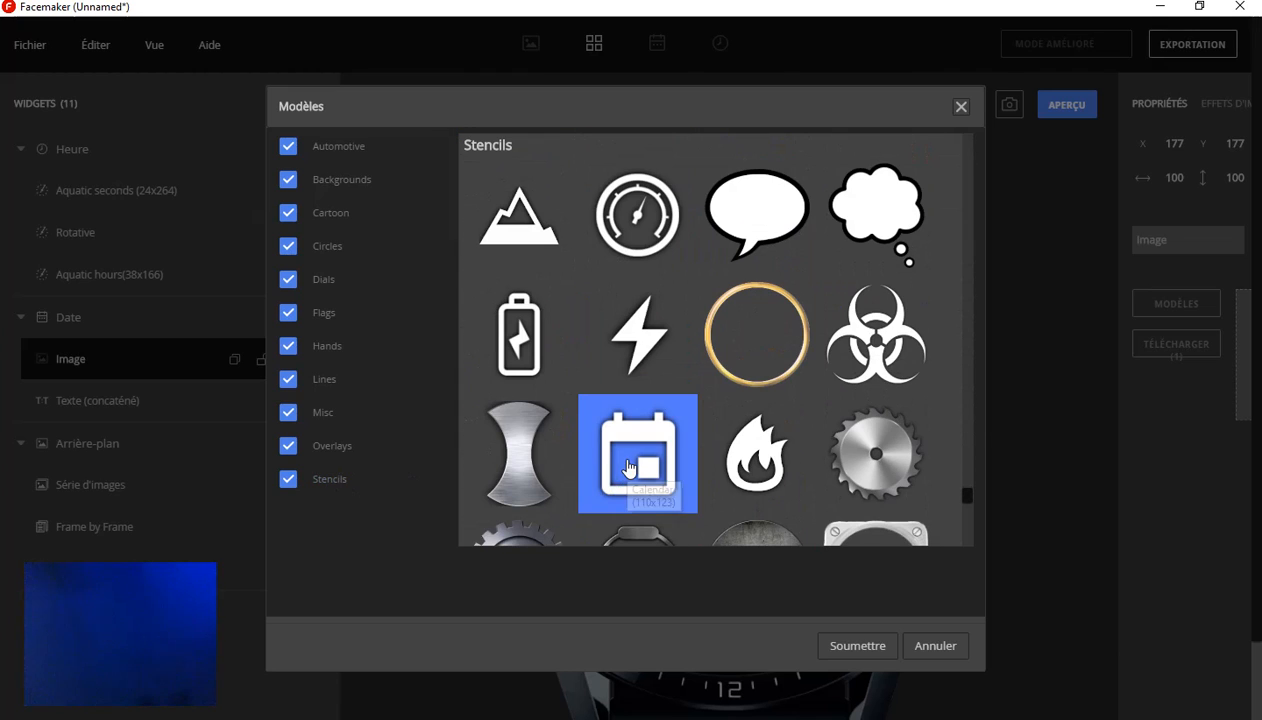
pyautogui.click(838, 648)
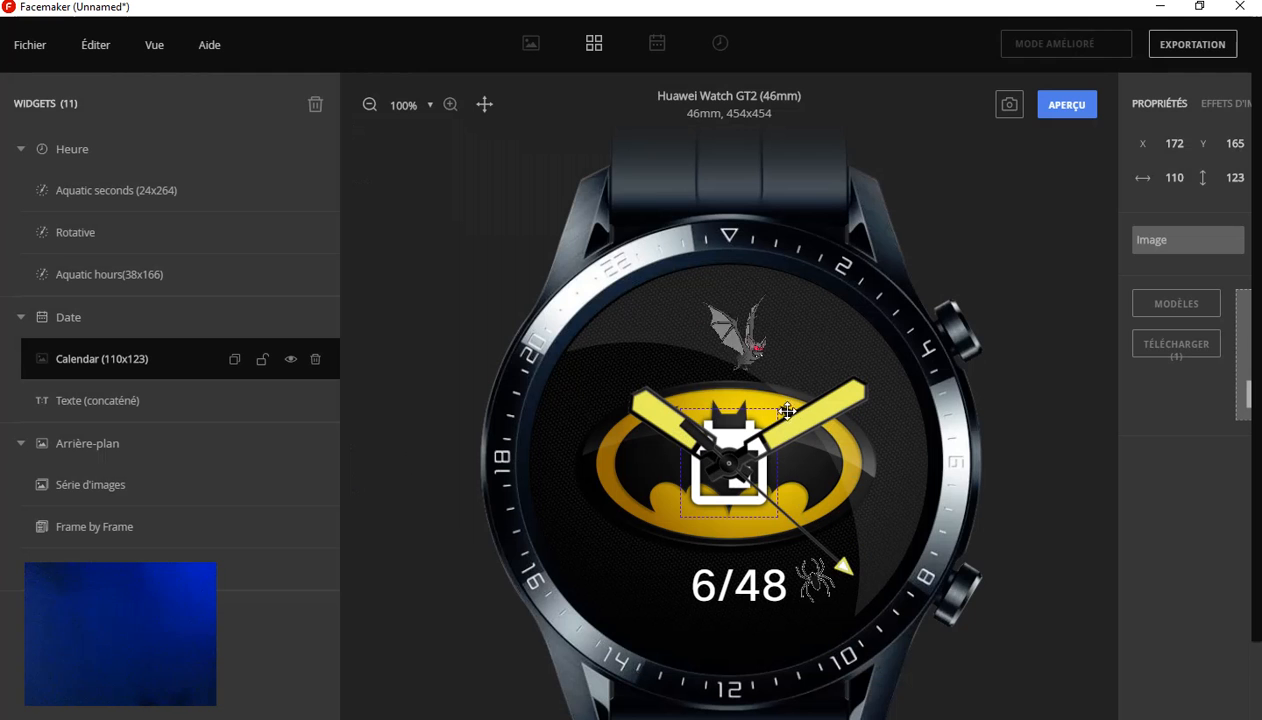
# Shrink the calendar image to 44 x 49 and move it straight down level with the date text, to Y 341
pyautogui.moveTo(781, 412); pyautogui.dragTo(724, 457)
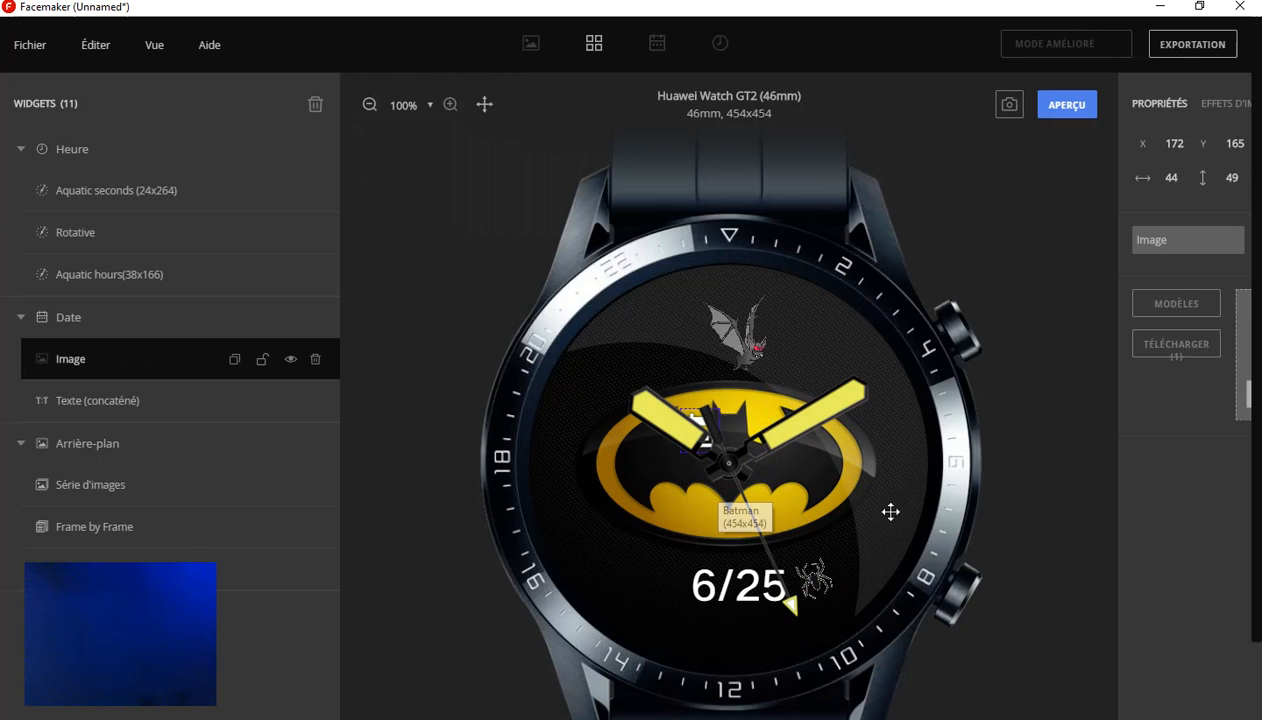
pyautogui.press('Down')
pyautogui.press('Down')
pyautogui.press('Down')
pyautogui.press('Down')
pyautogui.press('Down')
pyautogui.press('Down')
pyautogui.press('Down')
pyautogui.press('Down')
pyautogui.press('Down')
pyautogui.press('Down')
pyautogui.press('Down')
pyautogui.press('Down')
pyautogui.press('Down')
pyautogui.press('Down')
pyautogui.press('Down')
pyautogui.press('Down')
pyautogui.press('Down')
pyautogui.press('Down')
pyautogui.press('Down')
pyautogui.press('Down')
pyautogui.press('Down')
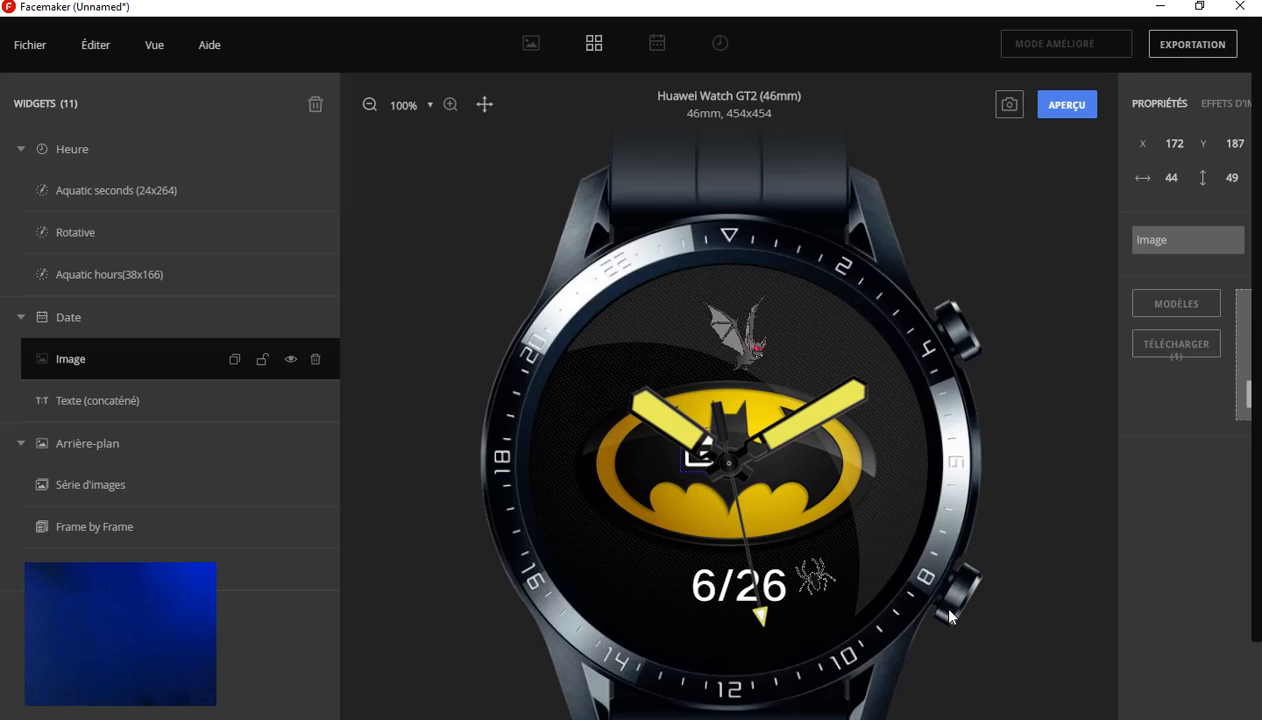
pyautogui.press('Down')
pyautogui.press('Down')
pyautogui.press('Down')
pyautogui.press('Down')
pyautogui.press('Down')
pyautogui.press('Down')
pyautogui.press('Down')
pyautogui.press('Down')
pyautogui.press('Down')
pyautogui.press('Down')
pyautogui.press('Down')
pyautogui.press('Down')
pyautogui.press('Down')
pyautogui.press('Down')
pyautogui.press('Down')
pyautogui.press('Down')
pyautogui.press('Down')
pyautogui.press('Down')
pyautogui.press('Down')
pyautogui.press('Down')
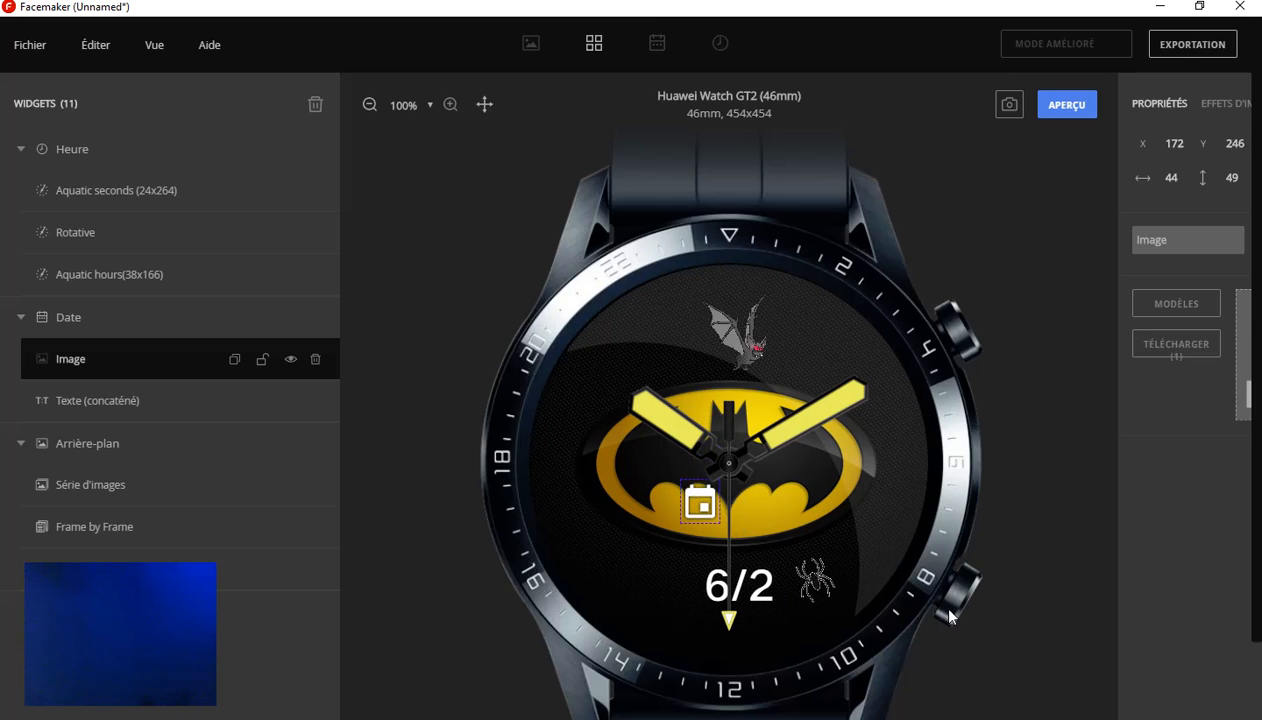
pyautogui.press('Down')
pyautogui.press('Down')
pyautogui.press('Down')
pyautogui.press('Down')
pyautogui.press('Down')
pyautogui.press('Down')
pyautogui.press('Down')
pyautogui.press('Down')
pyautogui.press('Down')
pyautogui.press('Down')
pyautogui.press('Down')
pyautogui.press('Down')
pyautogui.press('Down')
pyautogui.press('Down')
pyautogui.press('Down')
pyautogui.press('Down')
pyautogui.press('Down')
pyautogui.press('Down')
pyautogui.press('Down')
pyautogui.press('Down')
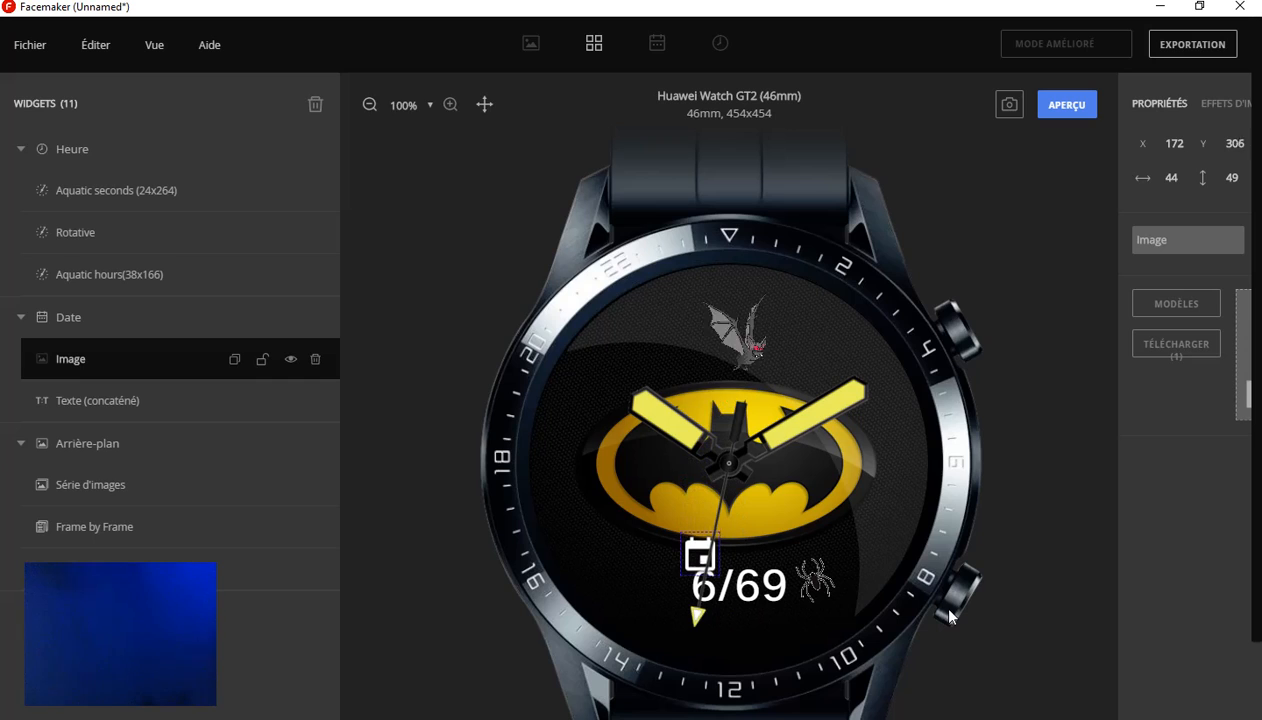
pyautogui.press('Down')
pyautogui.press('Down')
pyautogui.press('Down')
pyautogui.press('Down')
pyautogui.press('Down')
pyautogui.press('Down')
pyautogui.press('Down')
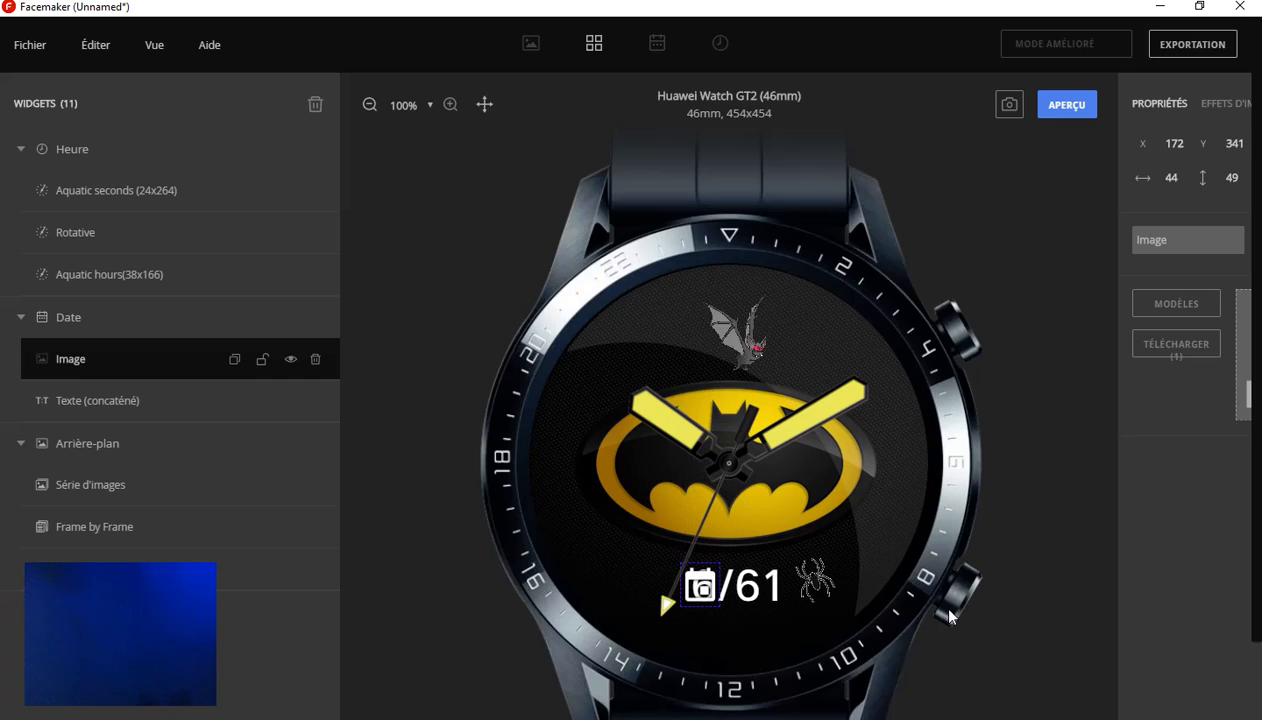
# Move the calendar icon left beside the date text, to X 112 and Y 342
pyautogui.press('Left')
pyautogui.press('Left')
pyautogui.press('Left')
pyautogui.press('Left')
pyautogui.press('Left')
pyautogui.press('Left')
pyautogui.press('Left')
pyautogui.press('Left')
pyautogui.press('Left')
pyautogui.press('Left')
pyautogui.press('Left')
pyautogui.press('Left')
pyautogui.press('Left')
pyautogui.press('Left')
pyautogui.press('Left')
pyautogui.press('Left')
pyautogui.press('Left')
pyautogui.press('Left')
pyautogui.press('Left')
pyautogui.press('Left')
pyautogui.press('Left')
pyautogui.press('Left')
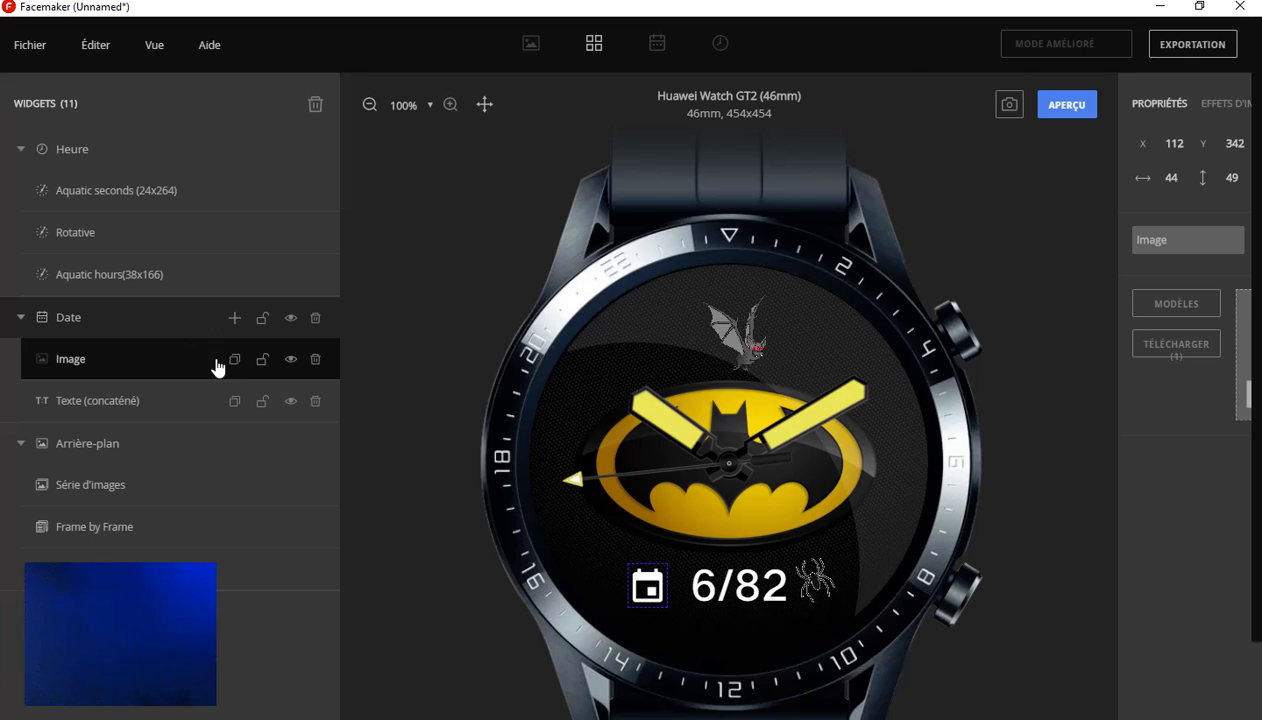
pyautogui.click(234, 318)
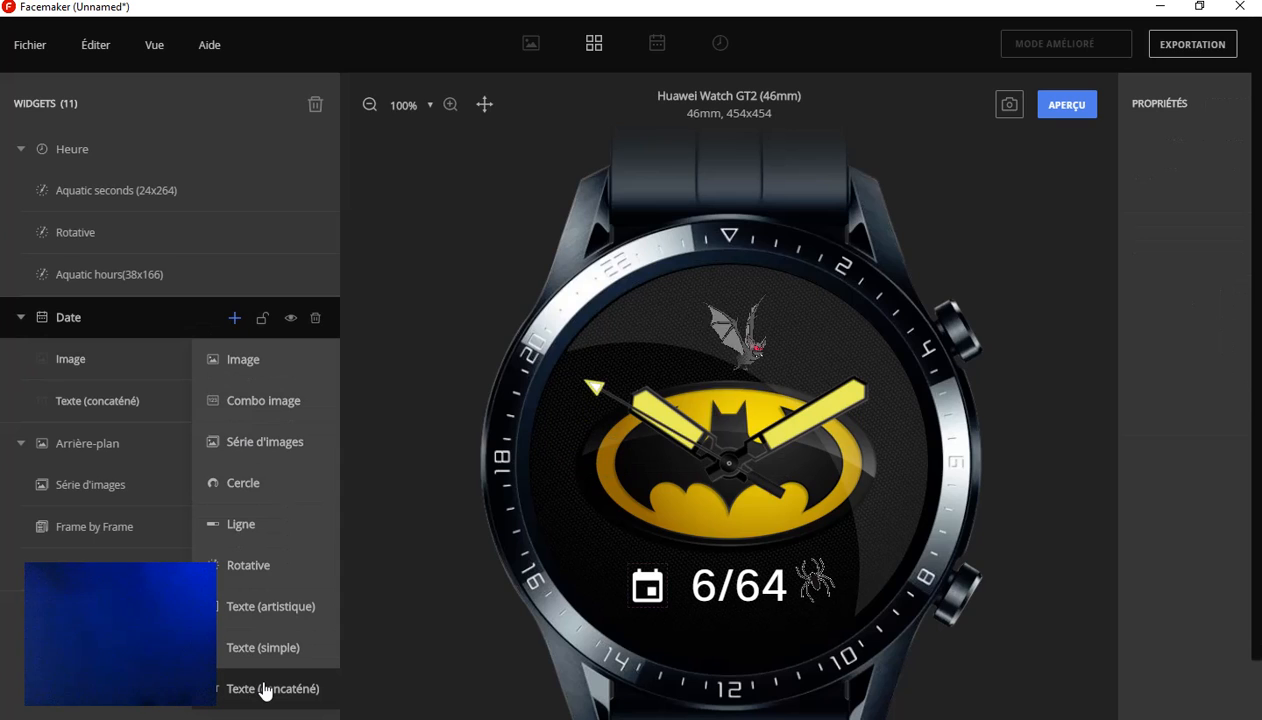
pyautogui.click(126, 357)
pyautogui.click(197, 405)
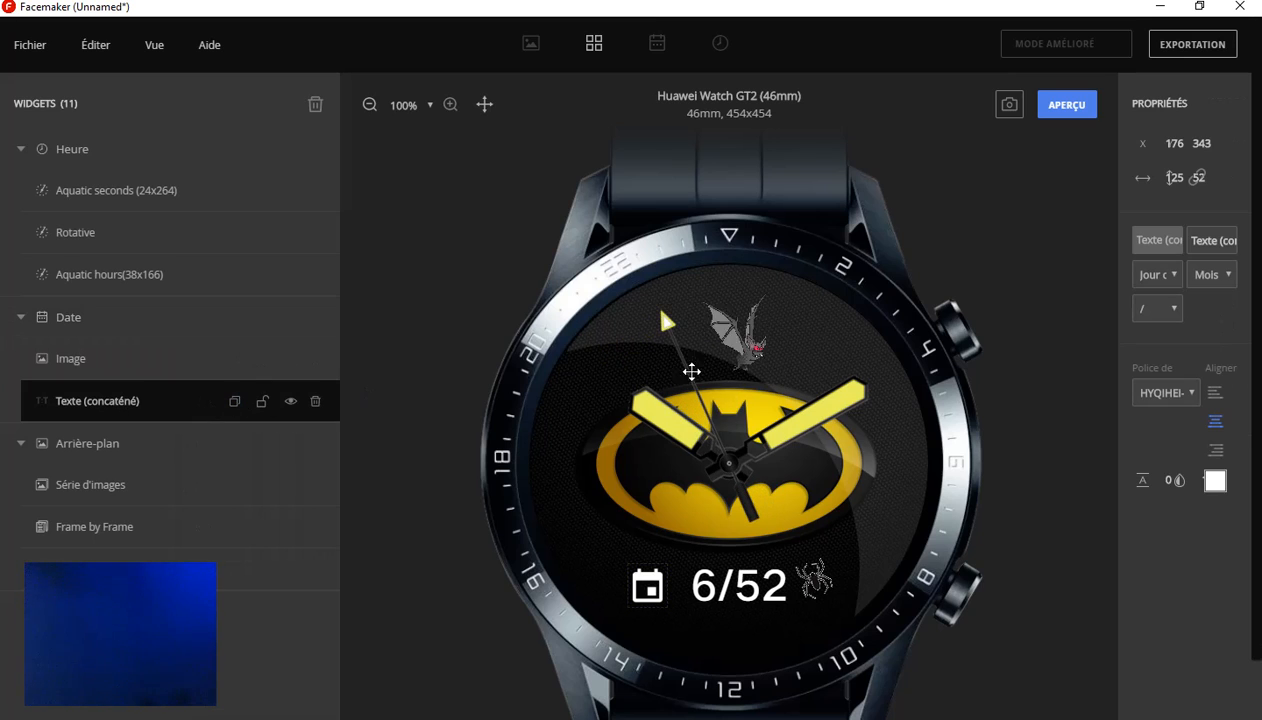
pyautogui.click(1150, 272)
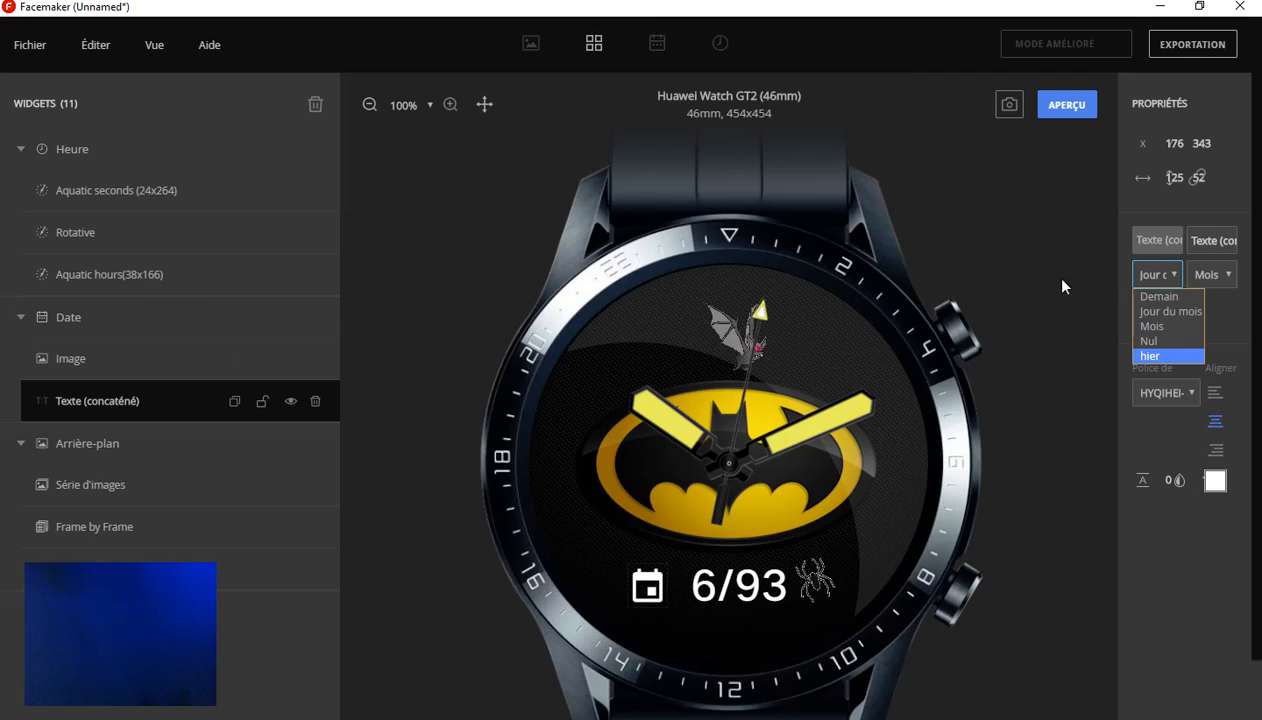
pyautogui.click(409, 282)
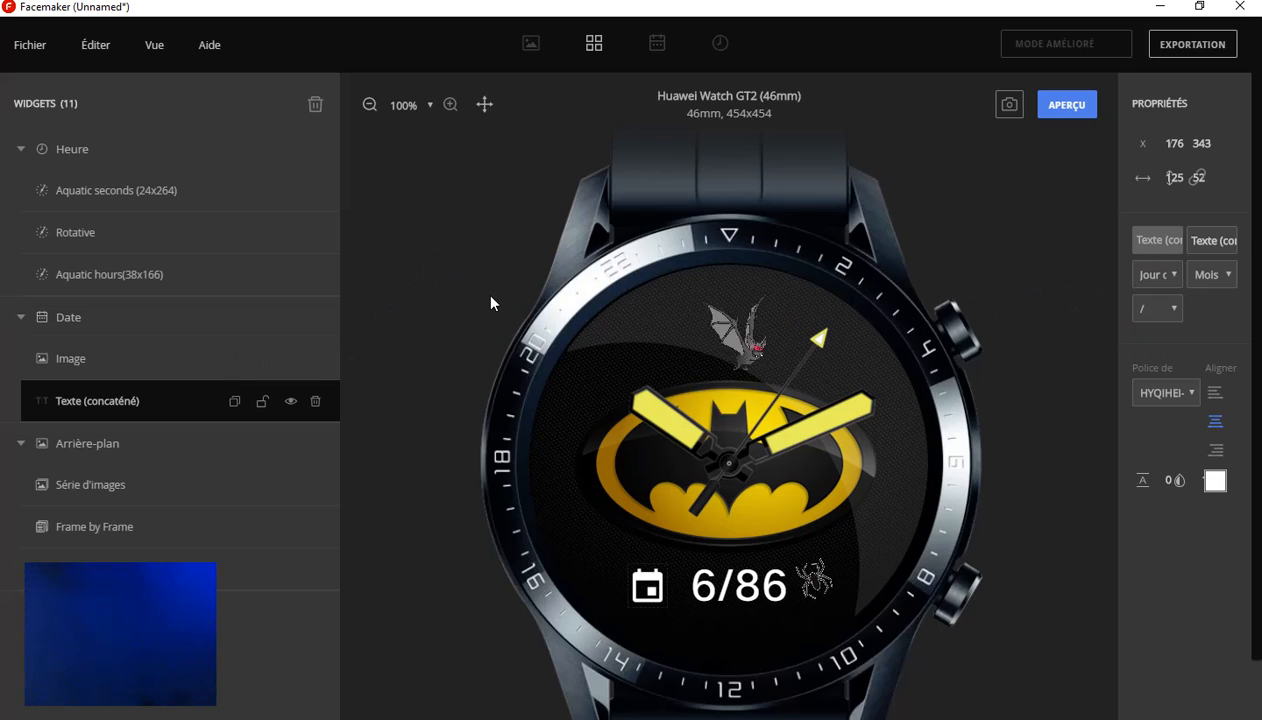
# Add a Widget group to the watch face and create a container (Récipient) inside it
pyautogui.click(594, 45)
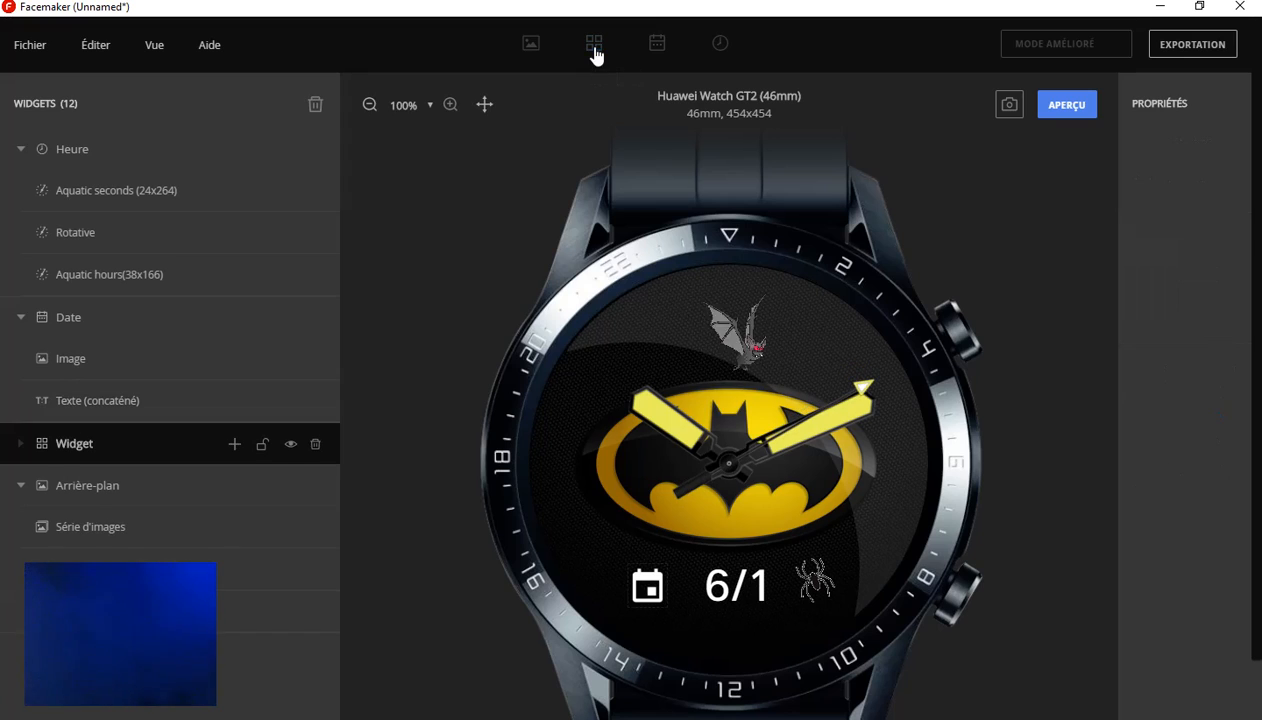
pyautogui.click(235, 446)
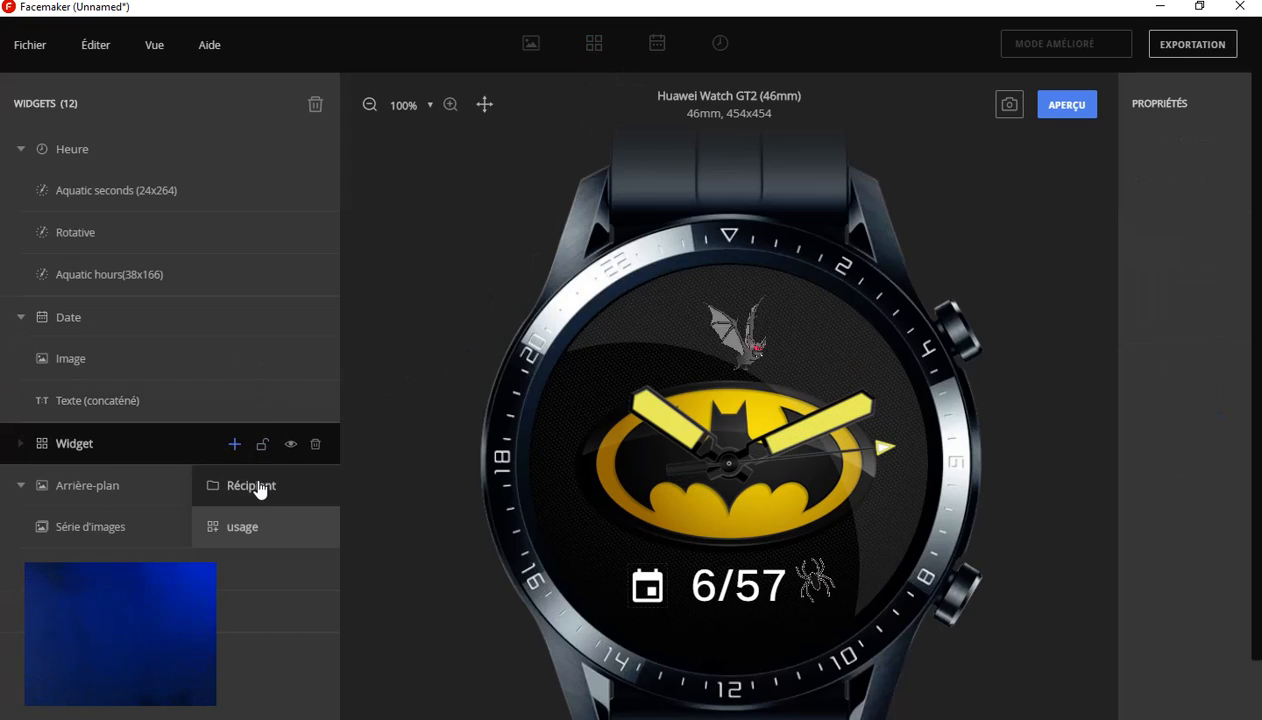
pyautogui.click(259, 485)
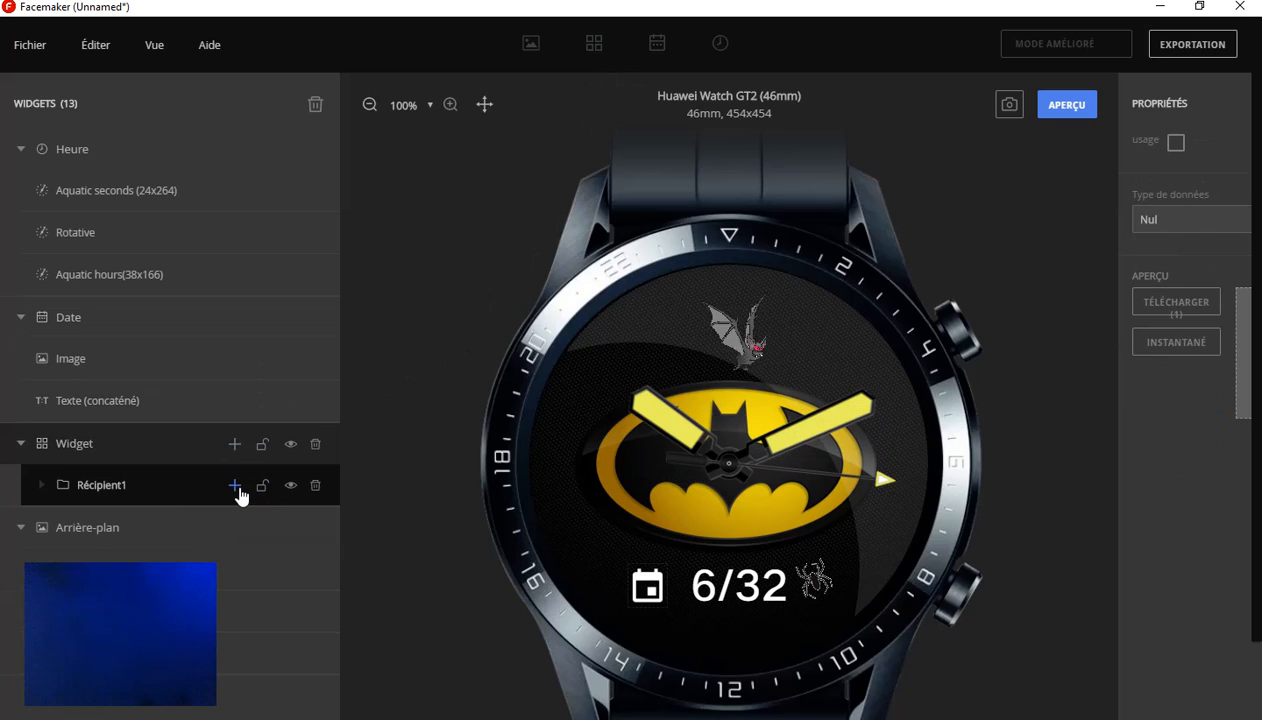
# Set the data type of the container Récipient1 to Rythme cardiaque
pyautogui.click(237, 488)
pyautogui.click(750, 394)
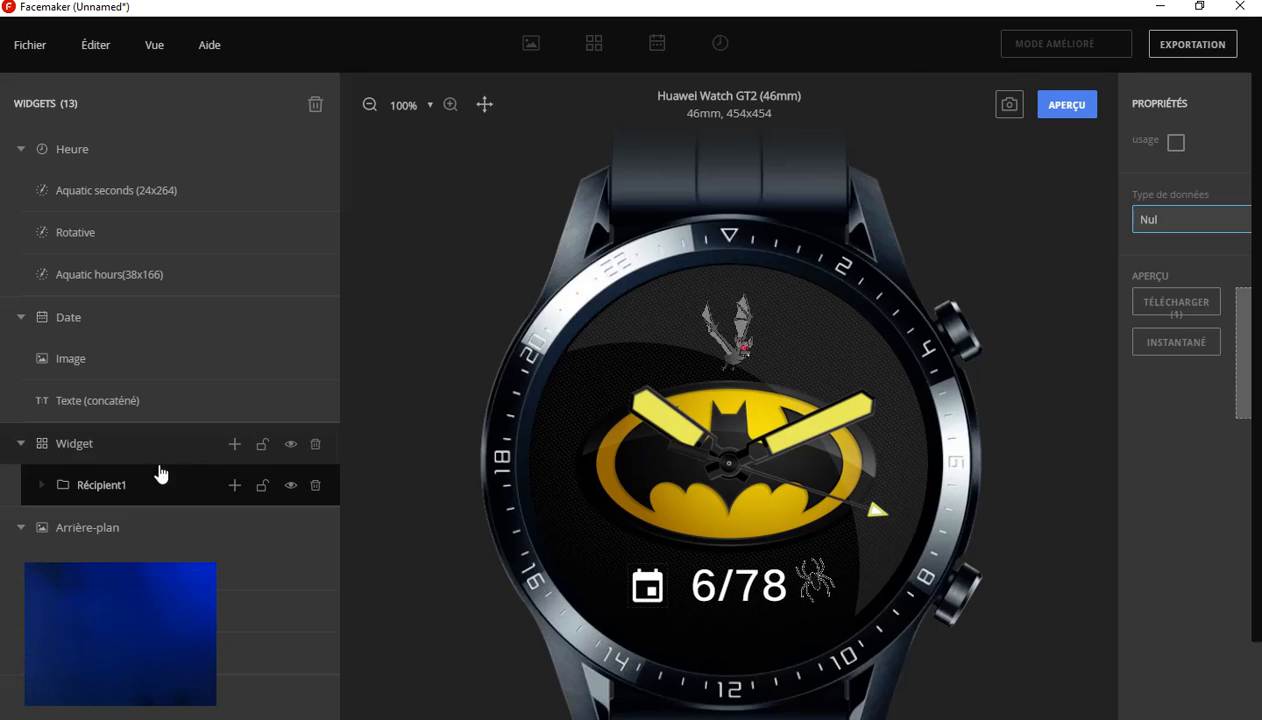
pyautogui.click(1175, 224)
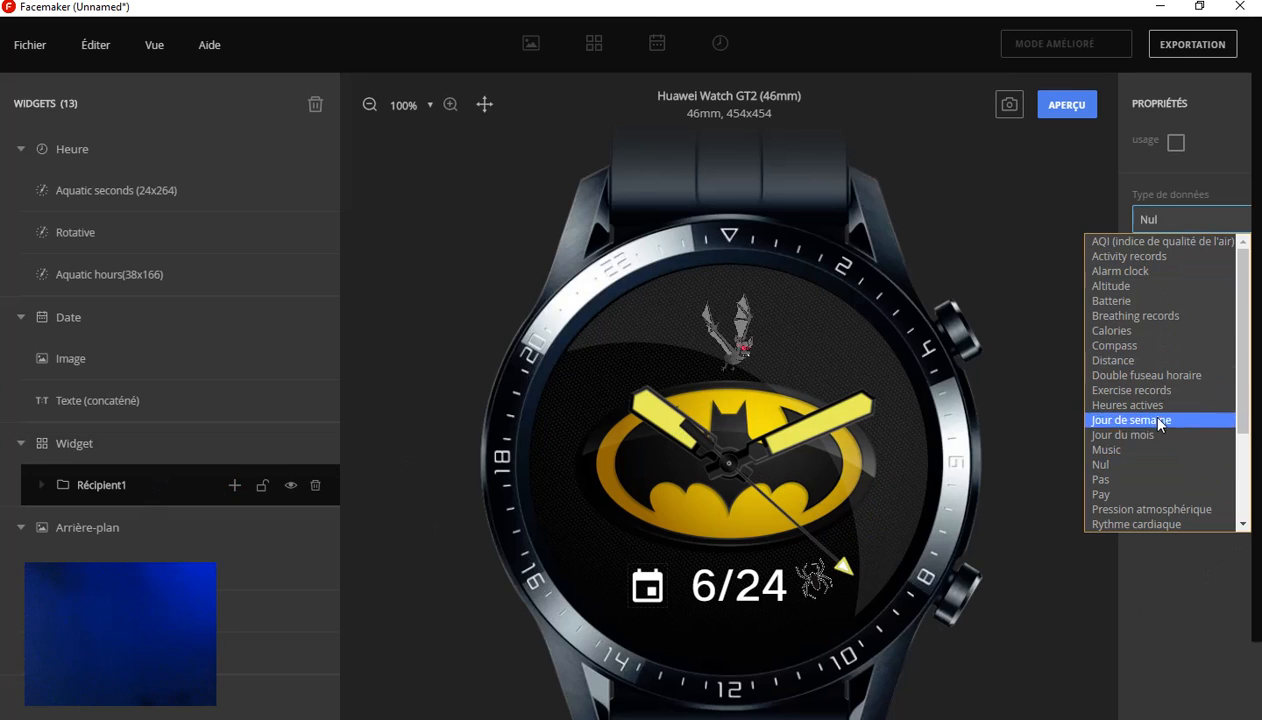
pyautogui.click(1145, 524)
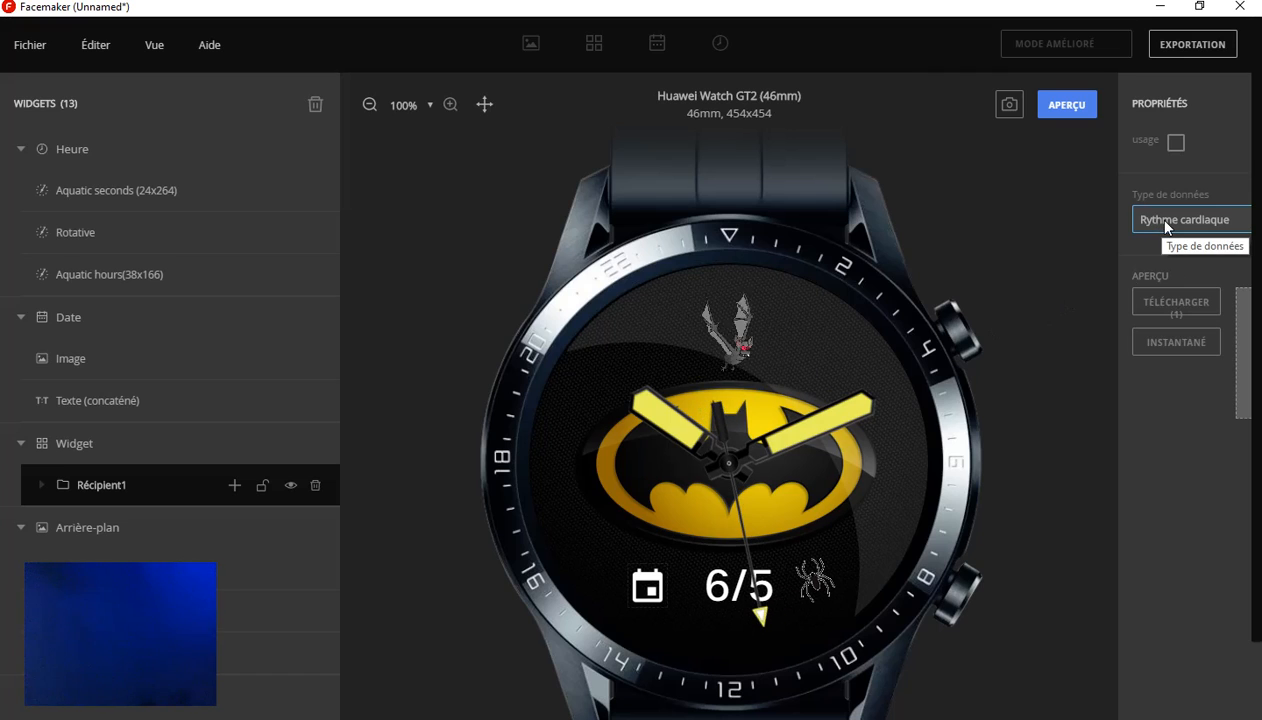
# Add a simple text element to Récipient1 and set its data to Rythme cardiaque
pyautogui.click(234, 490)
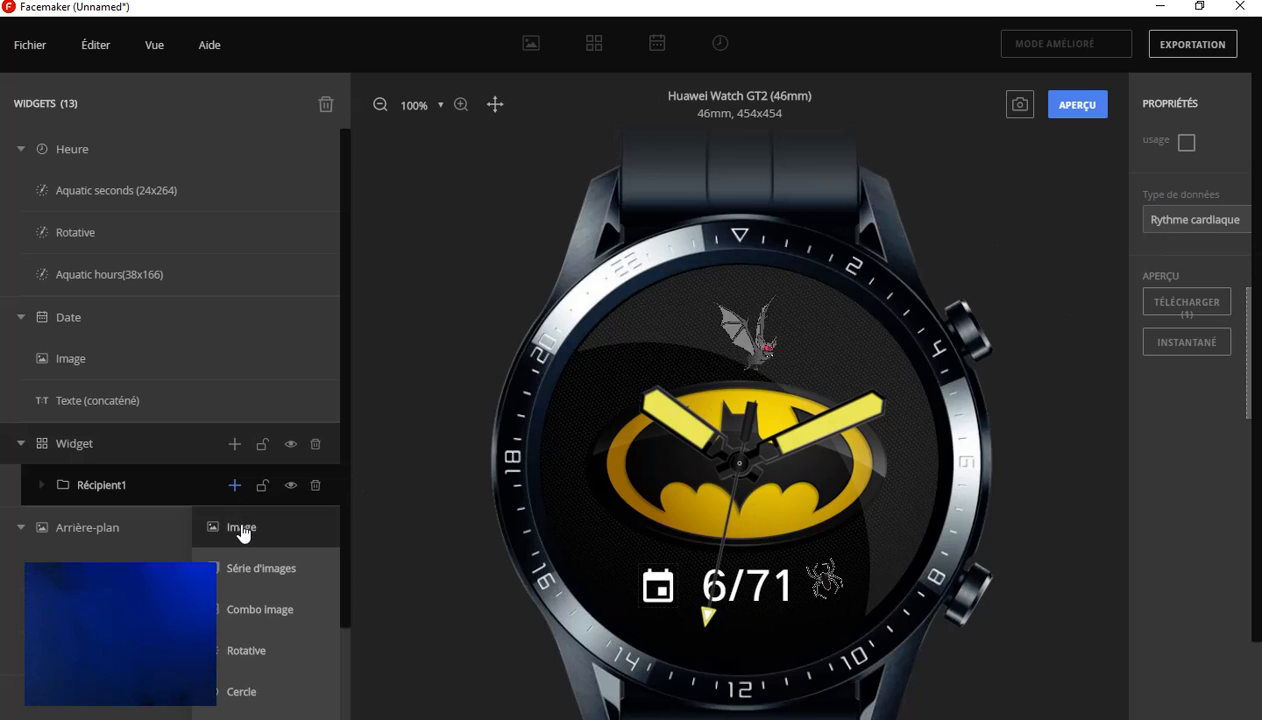
pyautogui.scroll(-2, 232, 642)
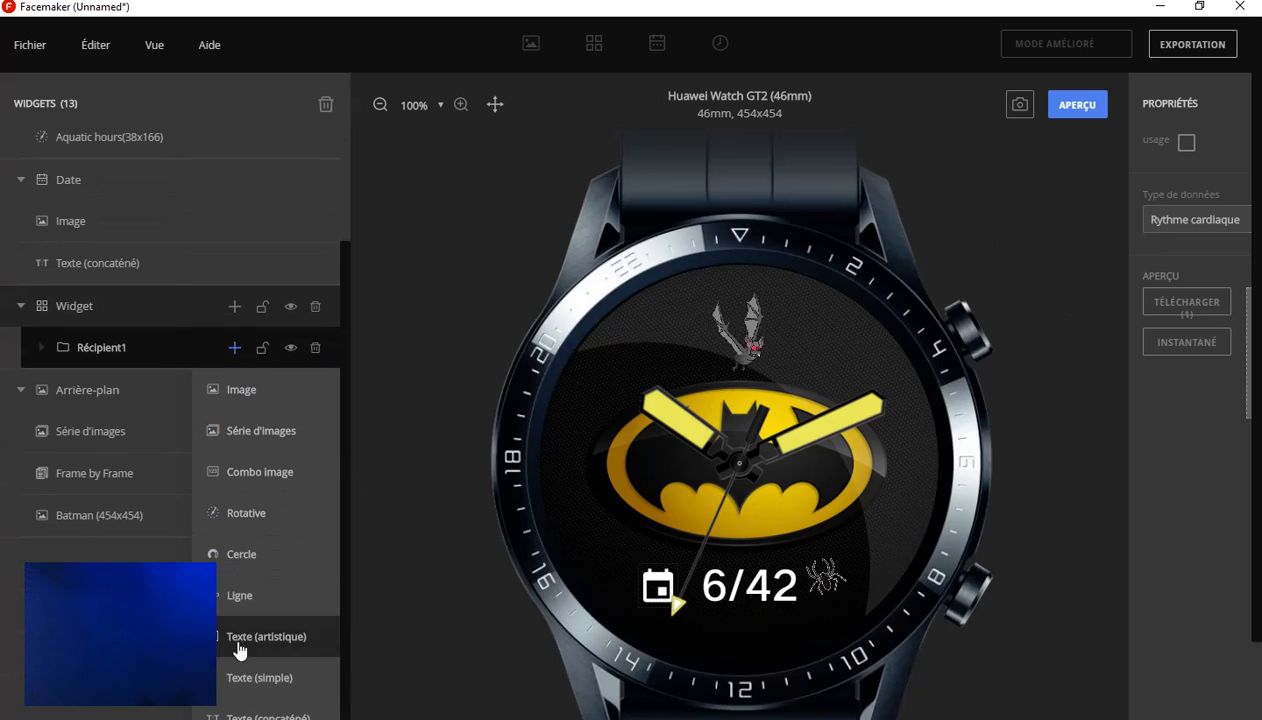
pyautogui.click(256, 683)
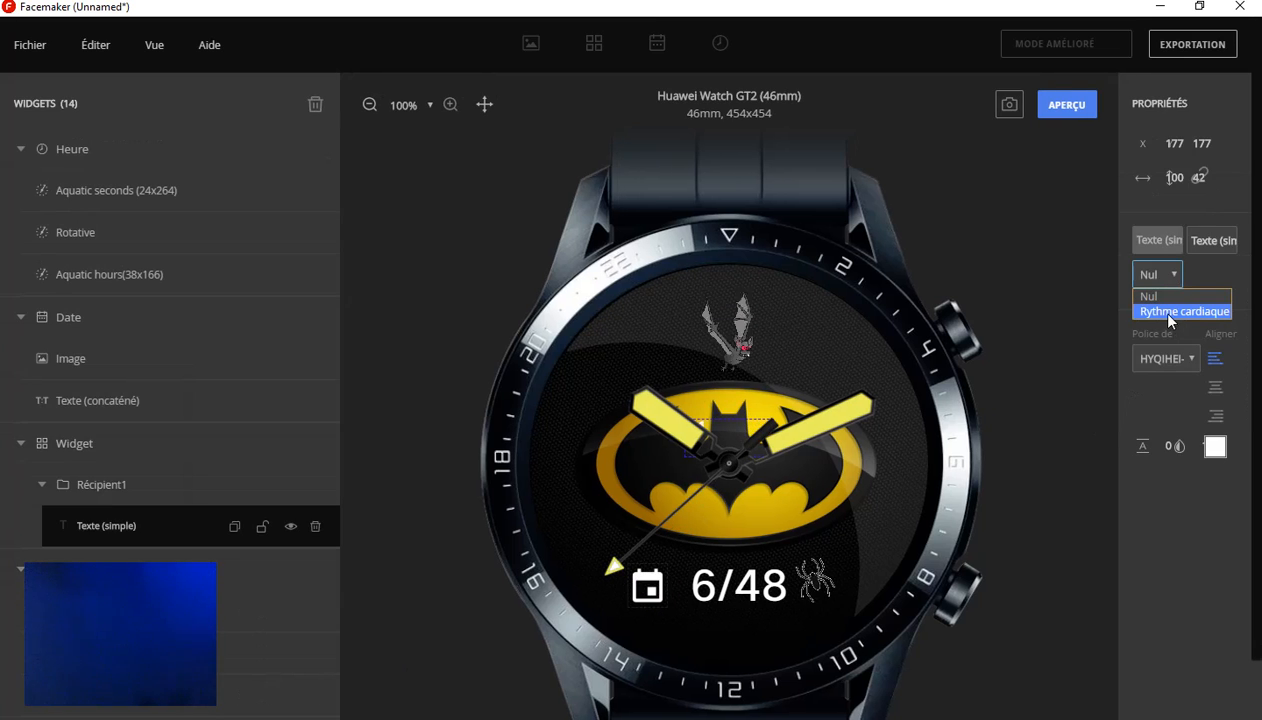
pyautogui.click(1170, 314)
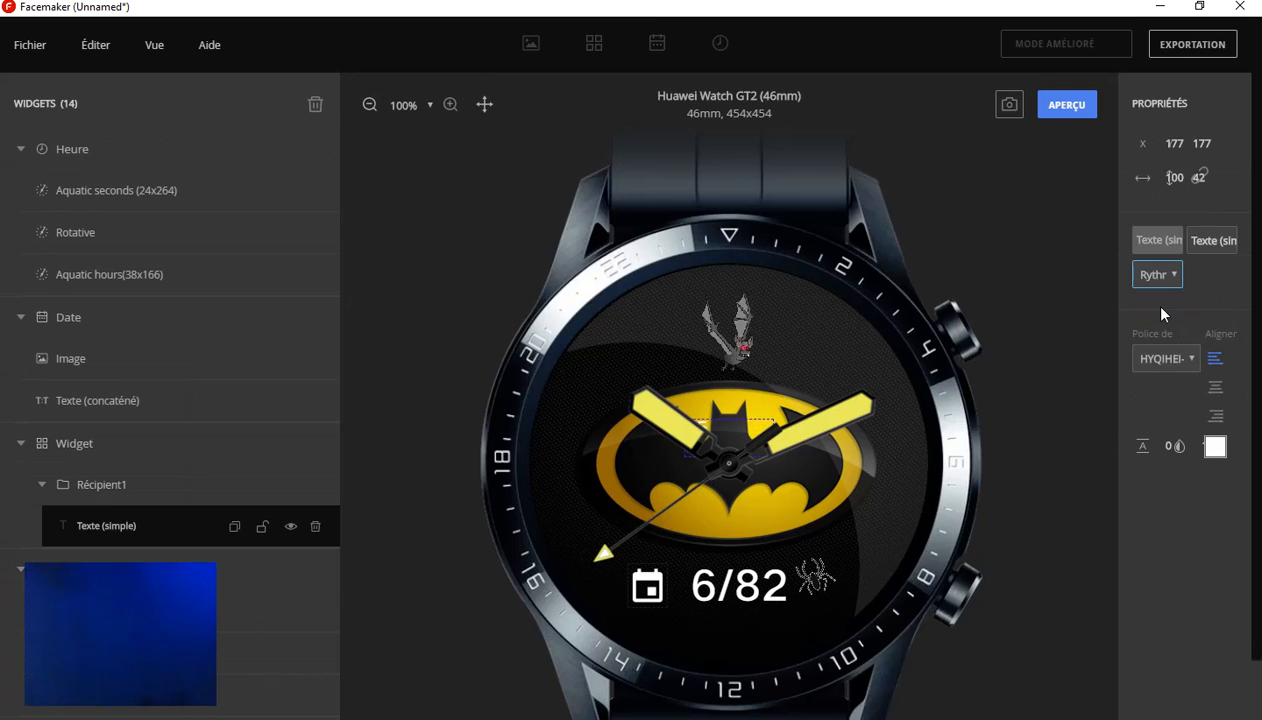
# Set the heart rate text colour to the basic red (255, 0, 0)
pyautogui.click(1215, 447)
pyautogui.click(21, 88)
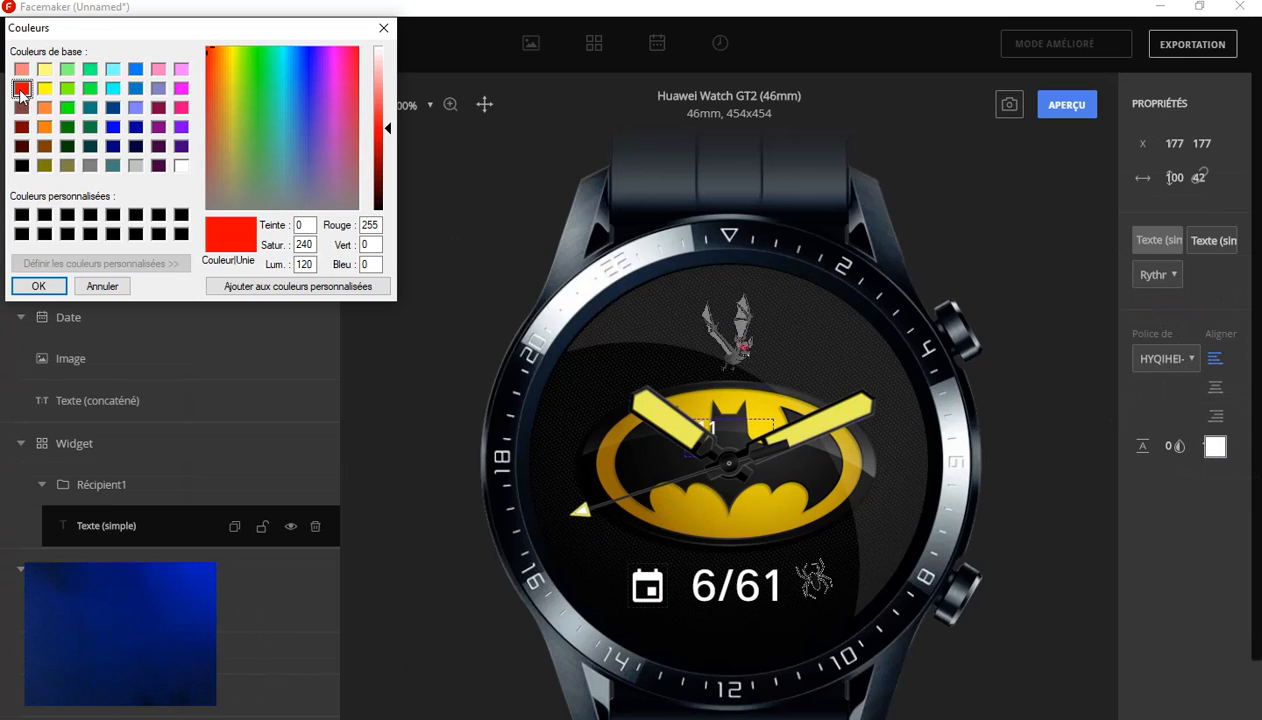
pyautogui.click(38, 286)
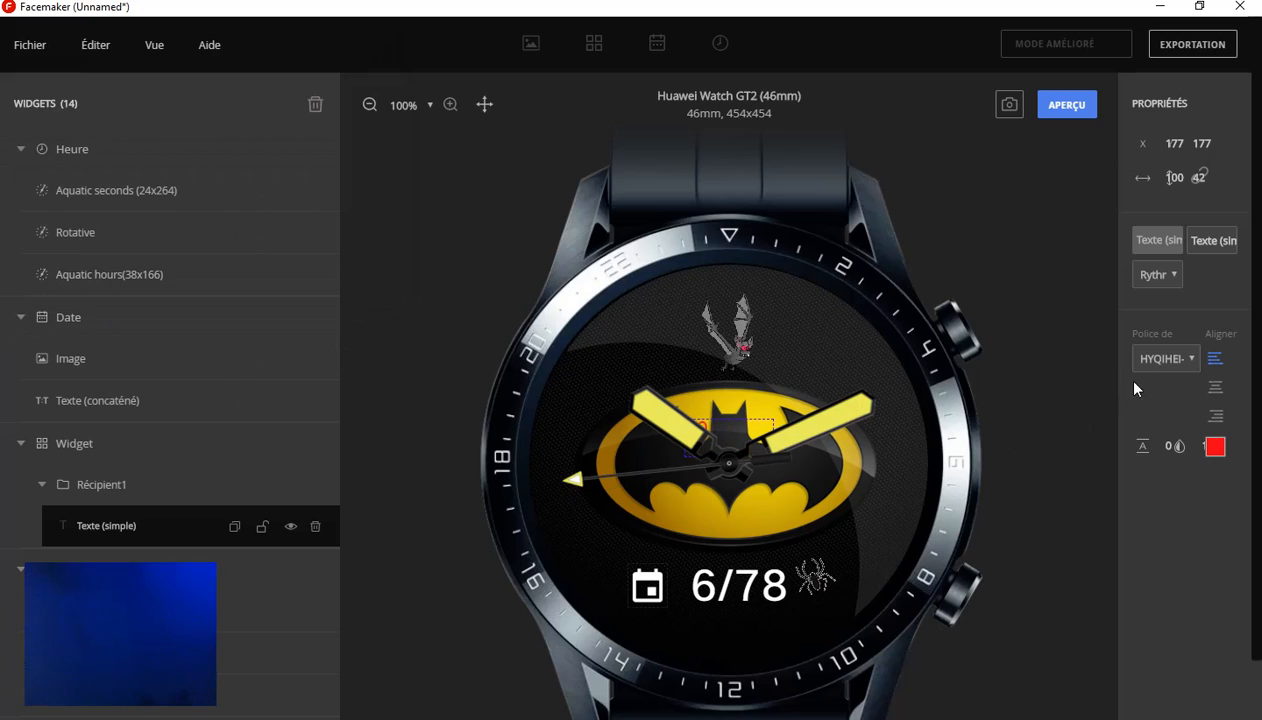
# Set the heart rate text font to HYQIHEI-60S_48 and centre its alignment
pyautogui.click(1155, 358)
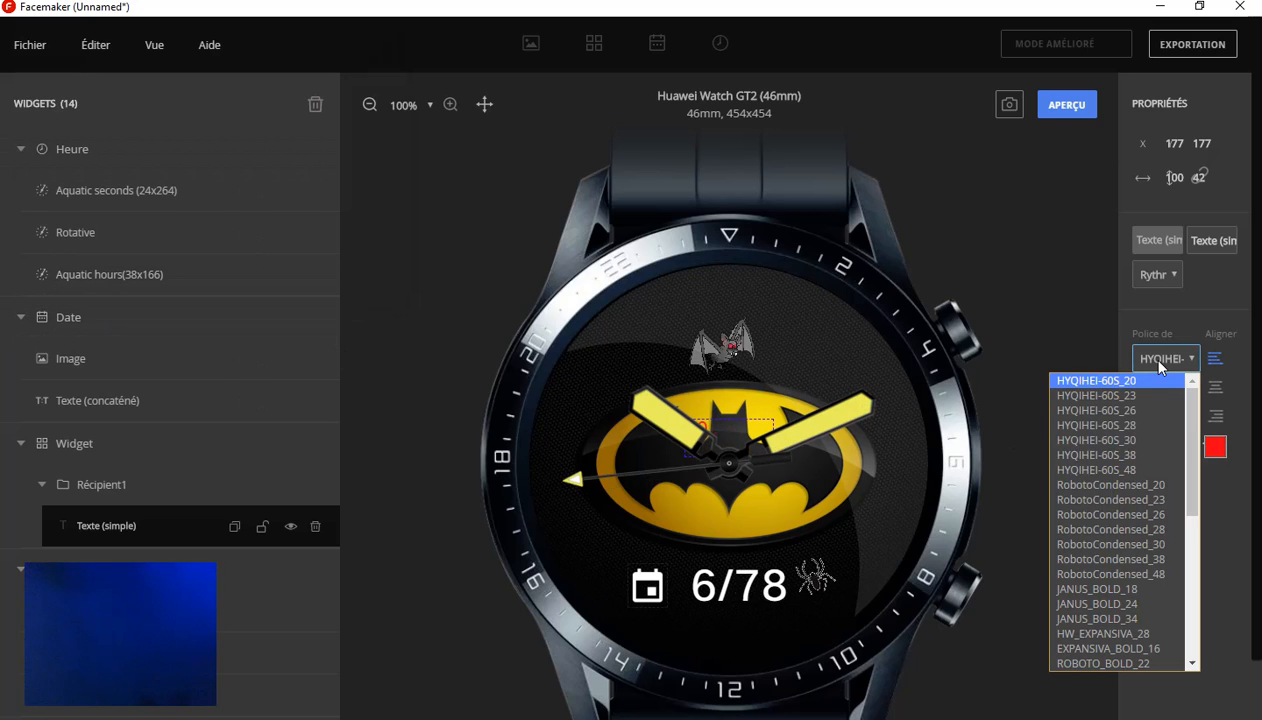
pyautogui.click(1145, 474)
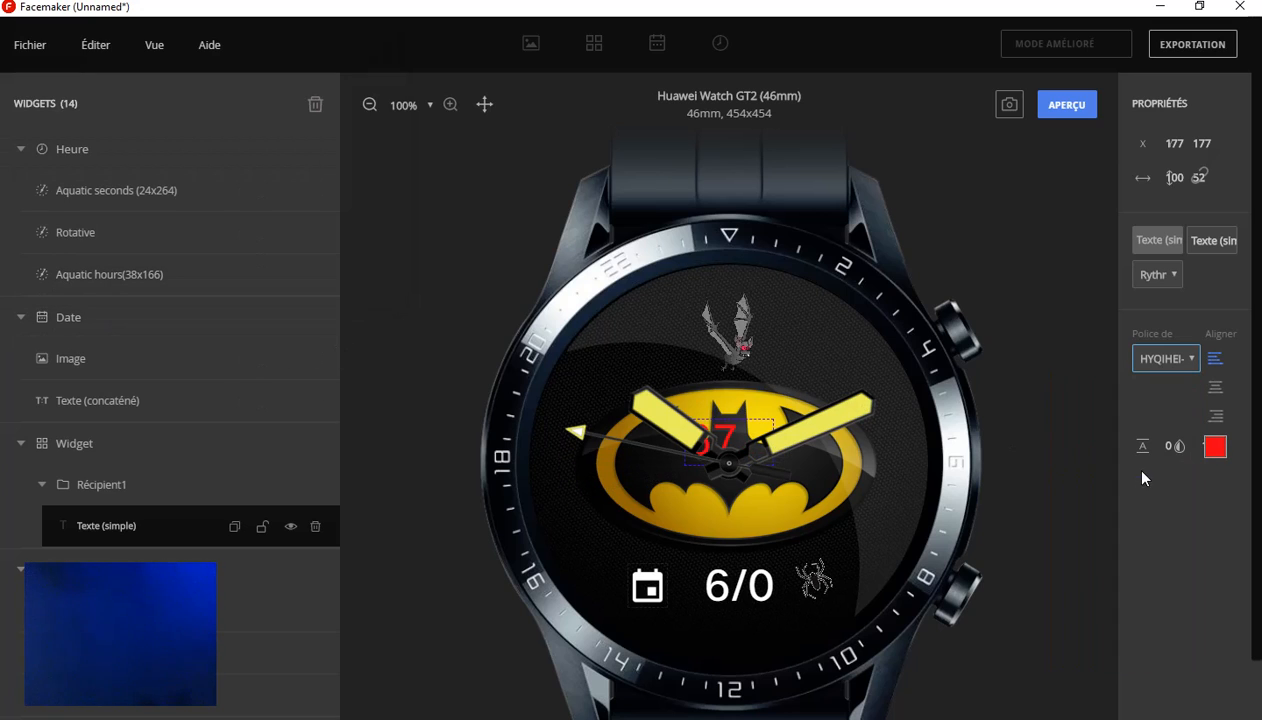
pyautogui.click(1216, 389)
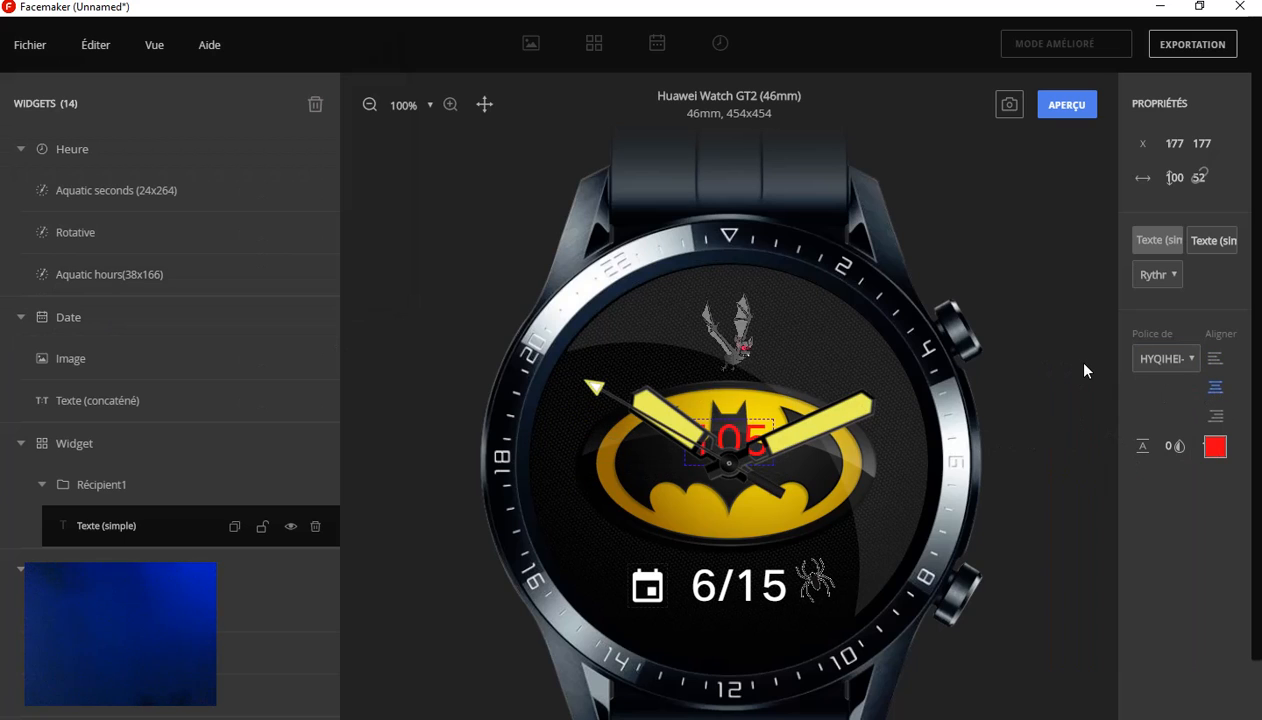
pyautogui.press('Right')
pyautogui.press('Right')
pyautogui.press('Right')
pyautogui.press('Right')
pyautogui.press('Right')
pyautogui.press('Right')
pyautogui.press('Right')
pyautogui.press('Right')
pyautogui.press('Right')
pyautogui.press('Right')
pyautogui.press('Right')
pyautogui.press('Right')
pyautogui.press('Right')
pyautogui.press('Right')
pyautogui.press('Right')
pyautogui.press('Right')
pyautogui.press('Right')
pyautogui.press('Right')
pyautogui.press('Right')
pyautogui.press('Right')
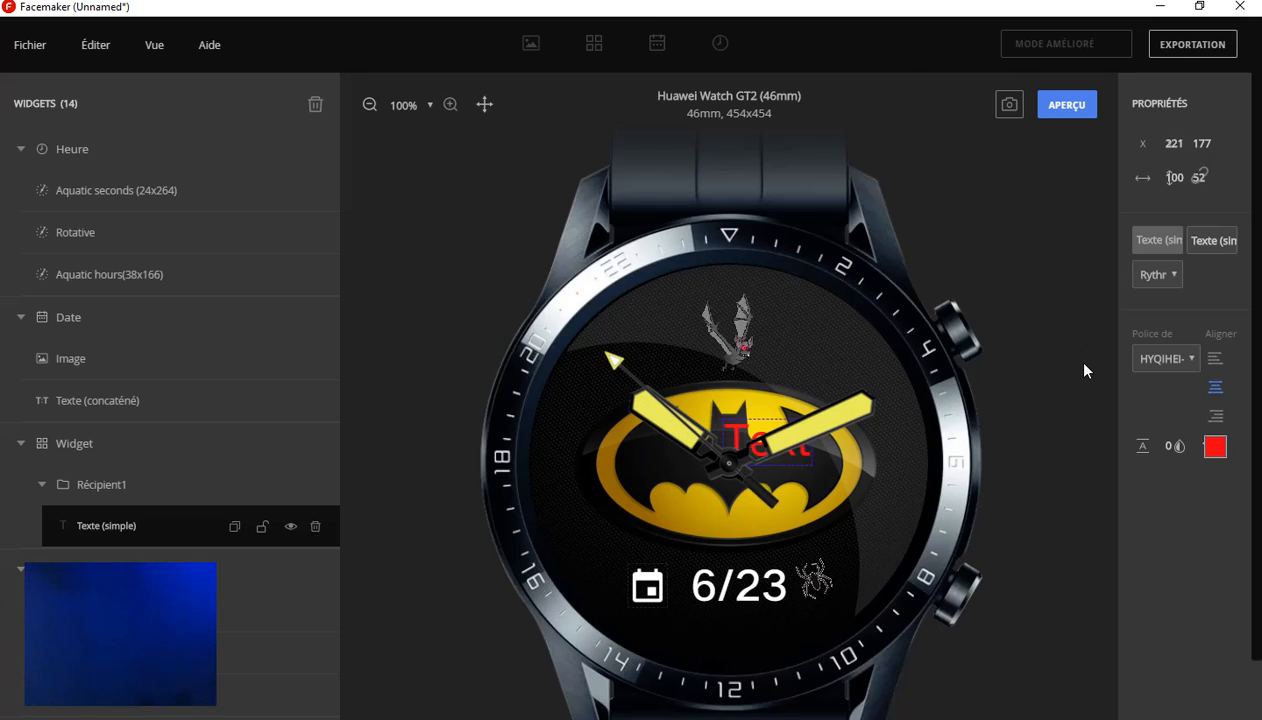
pyautogui.press('Right')
pyautogui.press('Right')
pyautogui.press('Right')
pyautogui.press('Right')
pyautogui.press('Right')
pyautogui.press('Right')
pyautogui.press('Right')
pyautogui.press('Right')
pyautogui.press('Right')
pyautogui.press('Right')
pyautogui.press('Right')
pyautogui.press('Right')
pyautogui.press('Right')
pyautogui.press('Right')
pyautogui.press('Right')
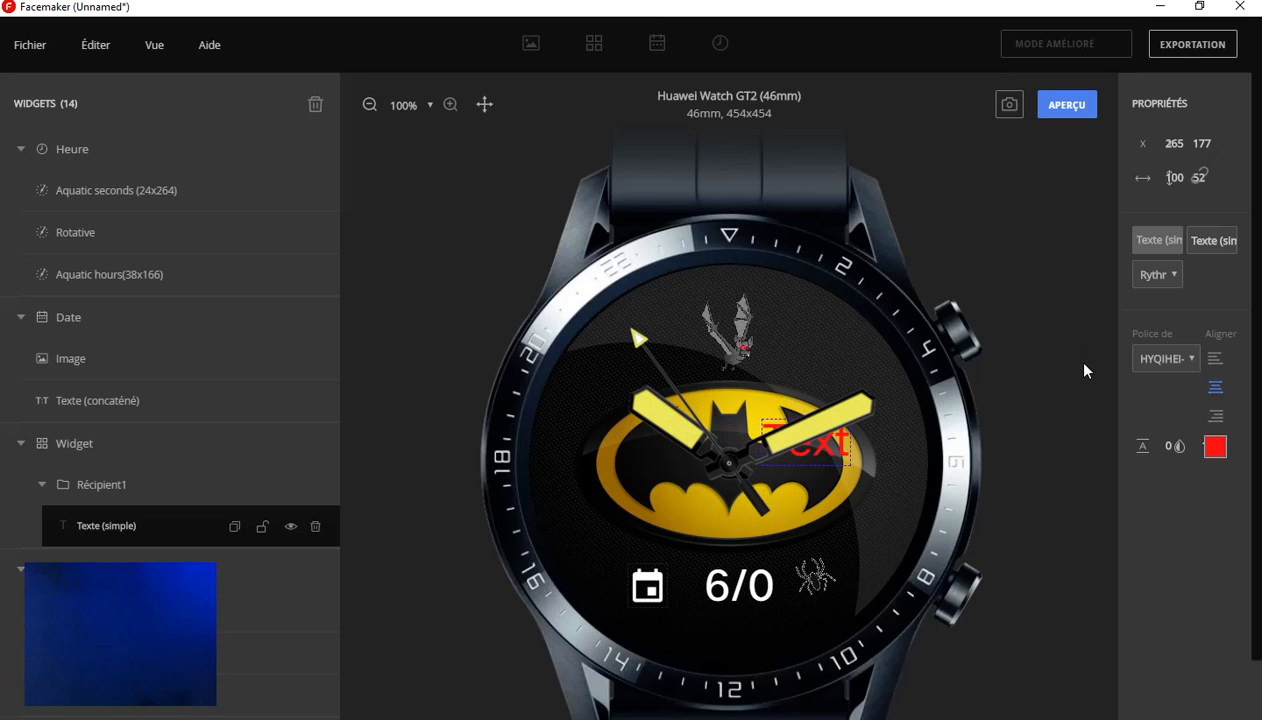
# Move the heart rate text to X 4, Y 238, beside the lower left of the Batman logo
pyautogui.press('Left')
pyautogui.press('Left')
pyautogui.press('Left')
pyautogui.press('Left')
pyautogui.press('Left')
pyautogui.press('Left')
pyautogui.press('Left')
pyautogui.press('Left')
pyautogui.press('Left')
pyautogui.press('Left')
pyautogui.press('Left')
pyautogui.press('Left')
pyautogui.press('Left')
pyautogui.press('Left')
pyautogui.press('Left')
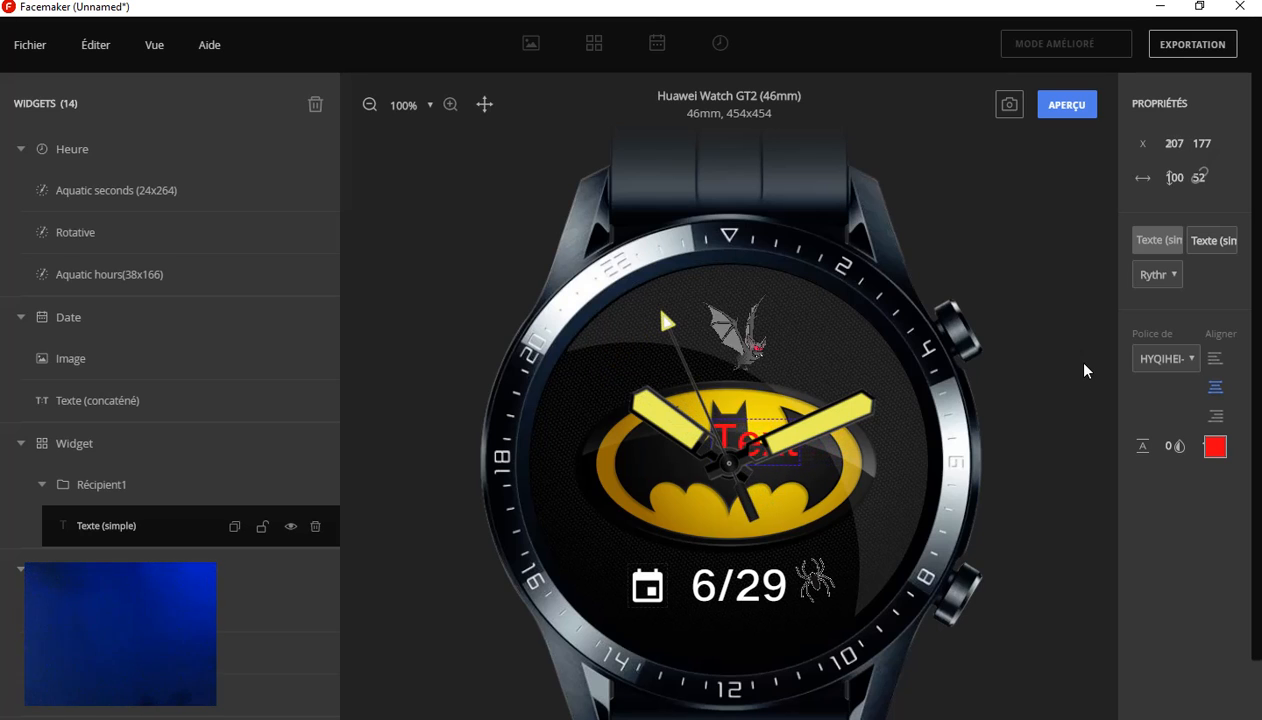
pyautogui.press('Left')
pyautogui.press('Left')
pyautogui.press('Left')
pyautogui.press('Left')
pyautogui.press('Left')
pyautogui.press('Left')
pyautogui.press('Left')
pyautogui.press('Left')
pyautogui.press('Left')
pyautogui.press('Left')
pyautogui.press('Left')
pyautogui.press('Left')
pyautogui.press('Left')
pyautogui.press('Left')
pyautogui.press('Left')
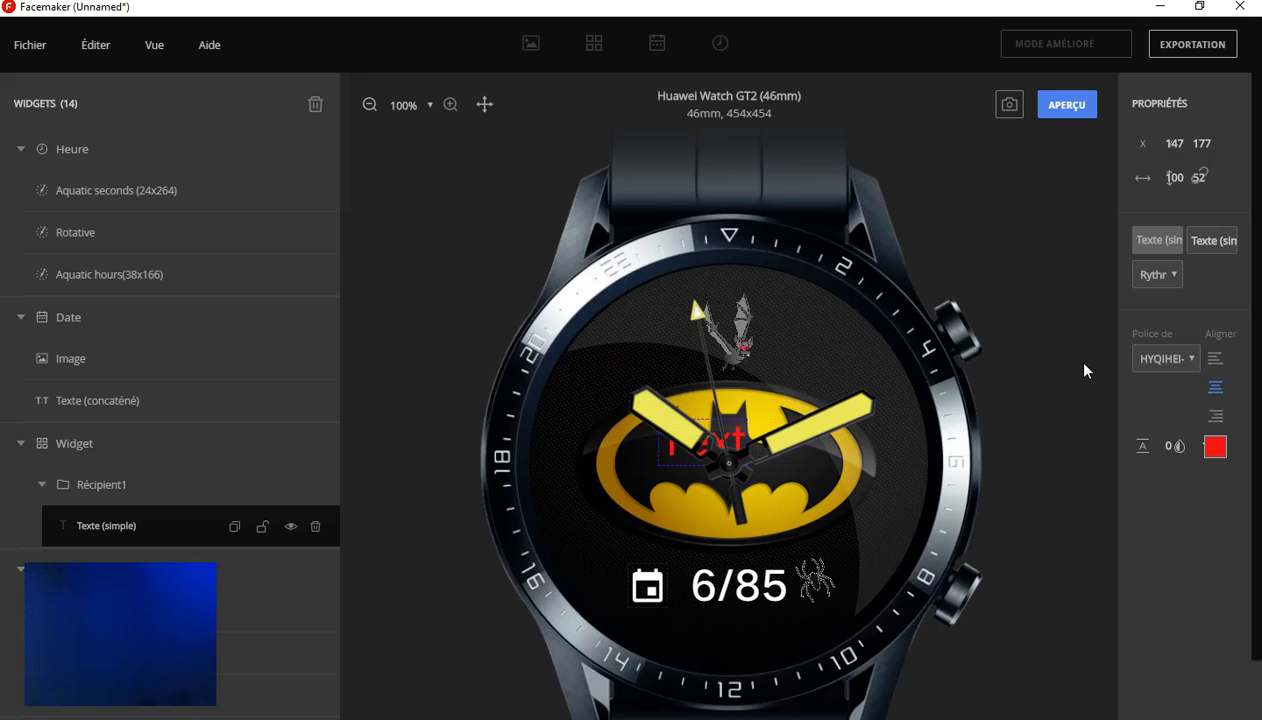
pyautogui.press('Left')
pyautogui.press('Left')
pyautogui.press('Left')
pyautogui.press('Left')
pyautogui.press('Left')
pyautogui.press('Left')
pyautogui.press('Left')
pyautogui.press('Left')
pyautogui.press('Left')
pyautogui.press('Left')
pyautogui.press('Left')
pyautogui.press('Left')
pyautogui.press('Left')
pyautogui.press('Left')
pyautogui.press('Left')
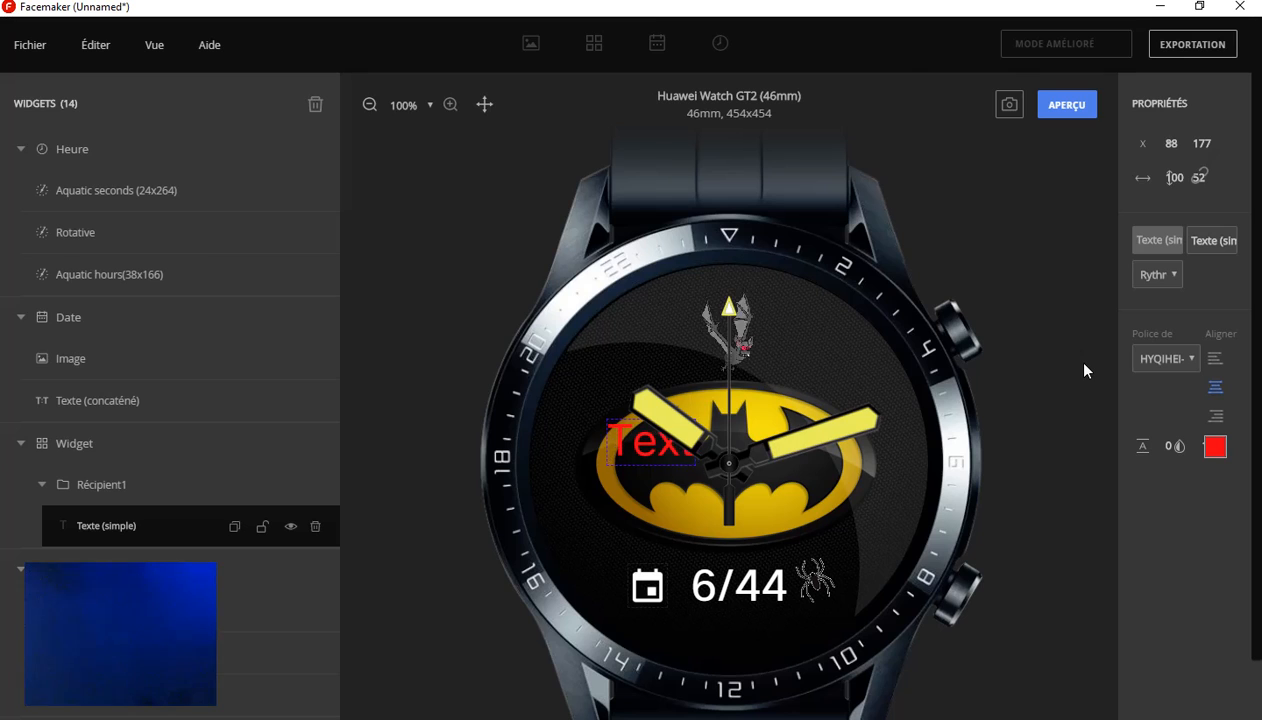
pyautogui.press('Left')
pyautogui.press('Left')
pyautogui.press('Left')
pyautogui.press('Left')
pyautogui.press('Left')
pyautogui.press('Left')
pyautogui.press('Left')
pyautogui.press('Left')
pyautogui.press('Left')
pyautogui.press('Left')
pyautogui.press('Left')
pyautogui.press('Left')
pyautogui.press('Left')
pyautogui.press('Left')
pyautogui.press('Left')
pyautogui.press('Left')
pyautogui.press('Left')
pyautogui.press('Left')
pyautogui.press('Left')
pyautogui.press('Left')
pyautogui.press('Left')
pyautogui.press('Left')
pyautogui.press('Left')
pyautogui.press('Left')
pyautogui.press('Left')
pyautogui.press('Left')
pyautogui.press('Left')
pyautogui.press('Left')
pyautogui.press('Left')
pyautogui.press('Left')
pyautogui.press('Left')
pyautogui.press('Left')
pyautogui.press('Left')
pyautogui.press('Left')
pyautogui.press('Left')
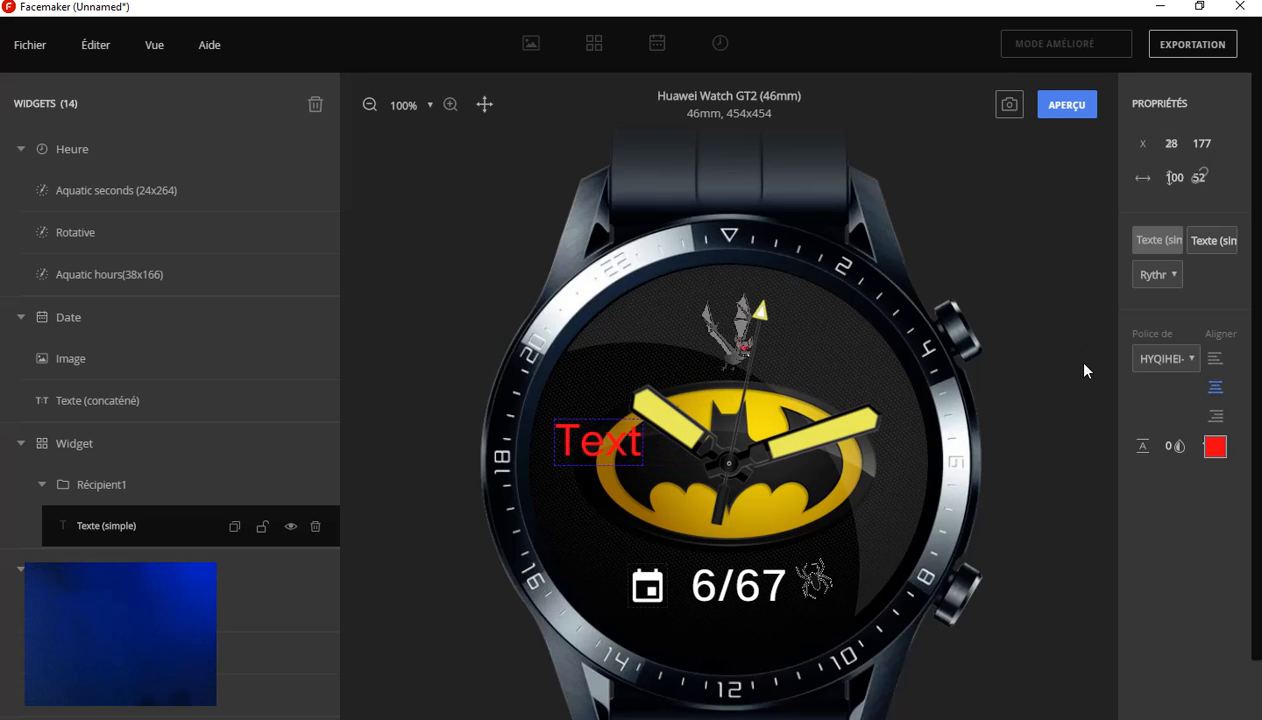
pyautogui.press('Down')
pyautogui.press('Down')
pyautogui.press('Down')
pyautogui.press('Down')
pyautogui.press('Down')
pyautogui.press('Down')
pyautogui.press('Down')
pyautogui.press('Down')
pyautogui.press('Down')
pyautogui.press('Down')
pyautogui.press('Down')
pyautogui.press('Down')
pyautogui.press('Down')
pyautogui.press('Down')
pyautogui.press('Down')
pyautogui.press('Down')
pyautogui.press('Down')
pyautogui.press('Down')
pyautogui.press('Down')
pyautogui.press('Down')
pyautogui.press('Down')
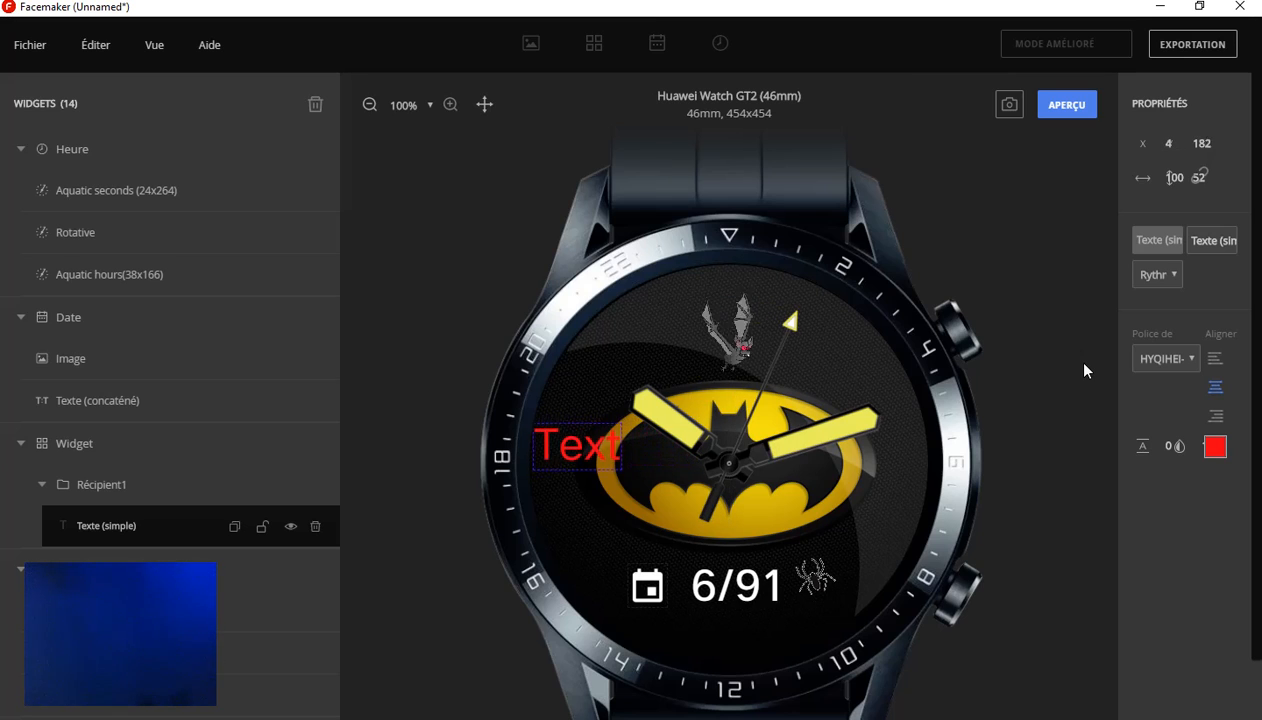
pyautogui.press('Down')
pyautogui.press('Down')
pyautogui.press('Down')
pyautogui.press('Down')
pyautogui.press('Down')
pyautogui.press('Down')
pyautogui.press('Down')
pyautogui.press('Down')
pyautogui.press('Down')
pyautogui.press('Down')
pyautogui.press('Down')
pyautogui.press('Down')
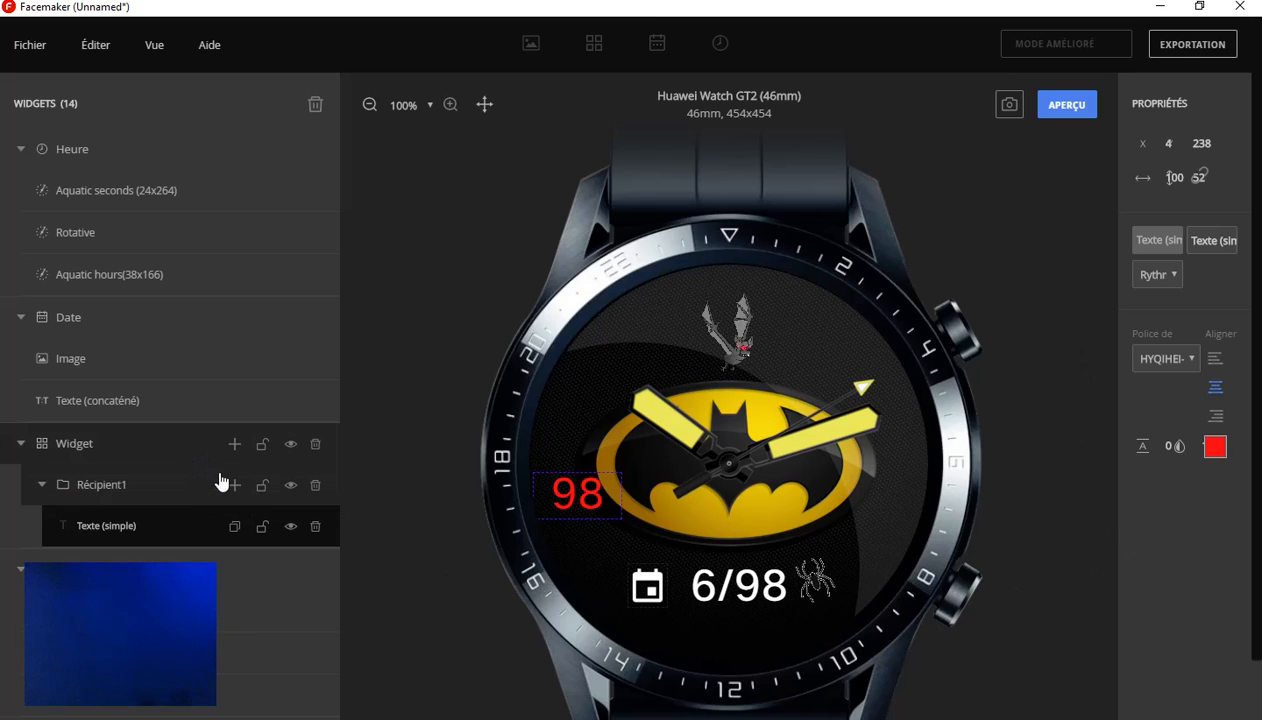
# Add an image to Récipient1 using the Heart rate.01 model from the Stencils category and shrink it to about 57 × 50
pyautogui.click(236, 490)
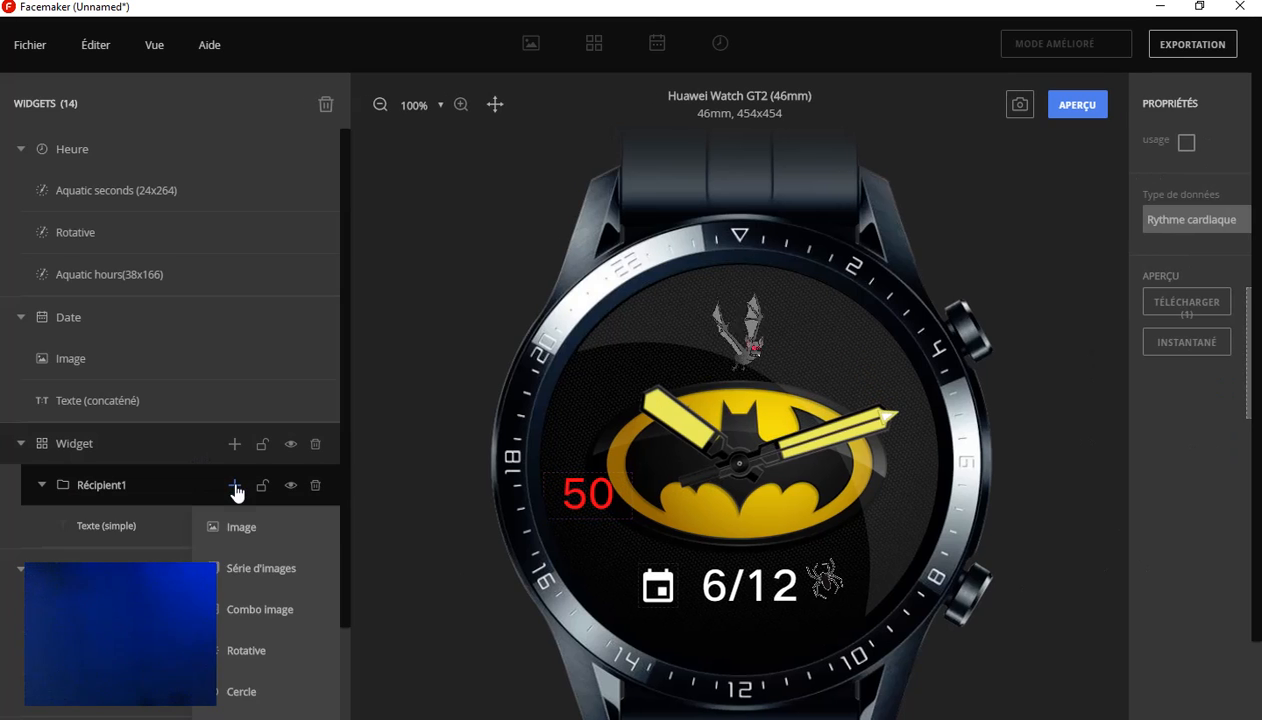
pyautogui.click(237, 526)
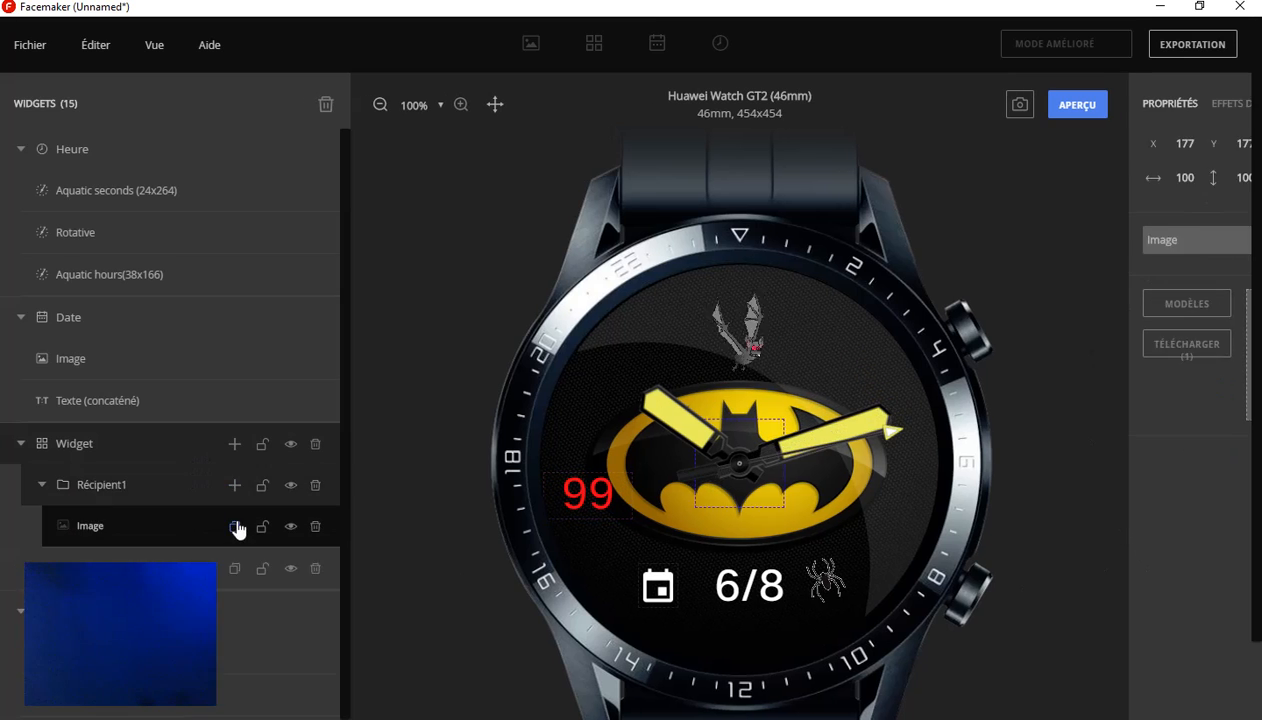
pyautogui.click(1182, 306)
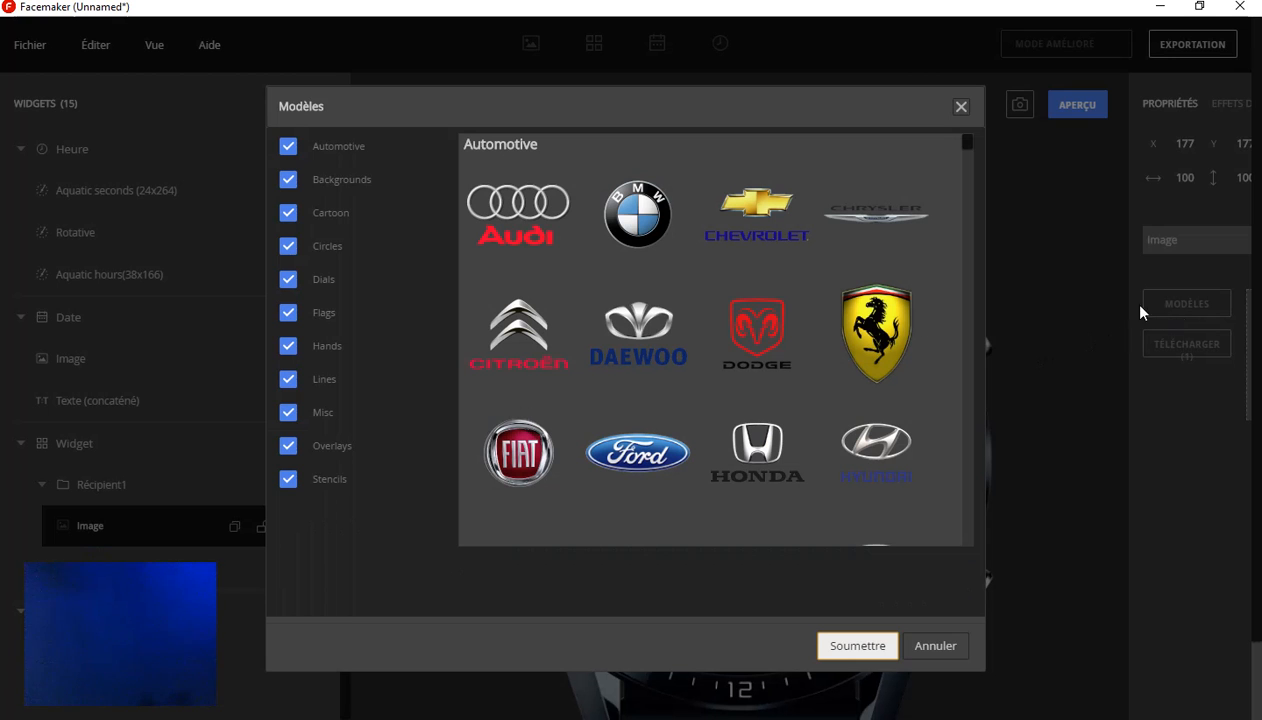
pyautogui.click(328, 481)
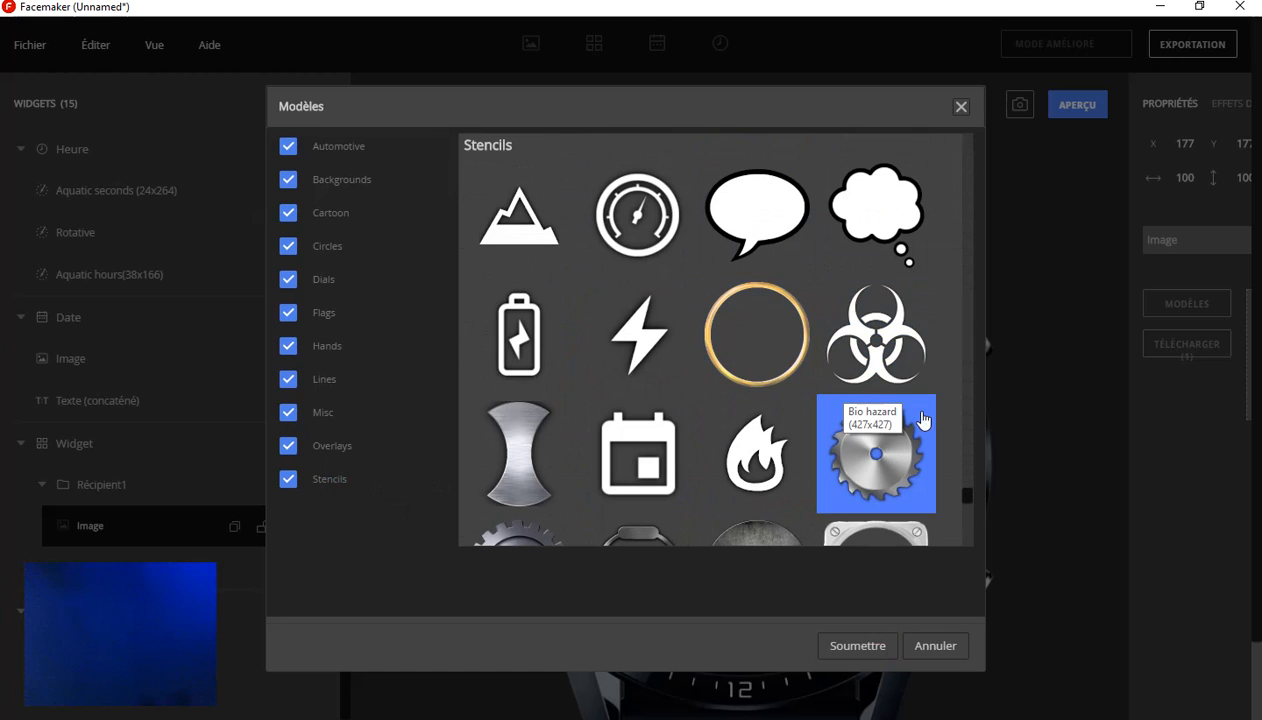
pyautogui.scroll(-5, 928, 420)
pyautogui.click(892, 503)
pyautogui.click(857, 646)
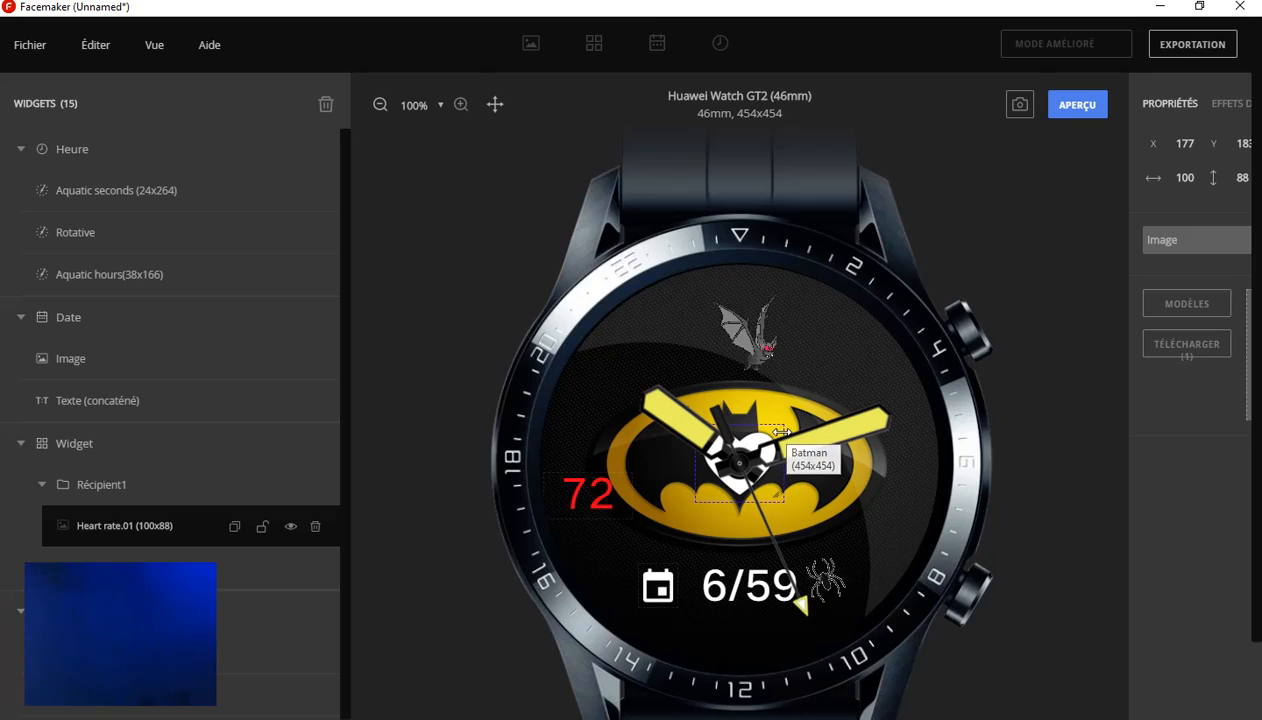
pyautogui.moveTo(781, 431); pyautogui.dragTo(747, 434)
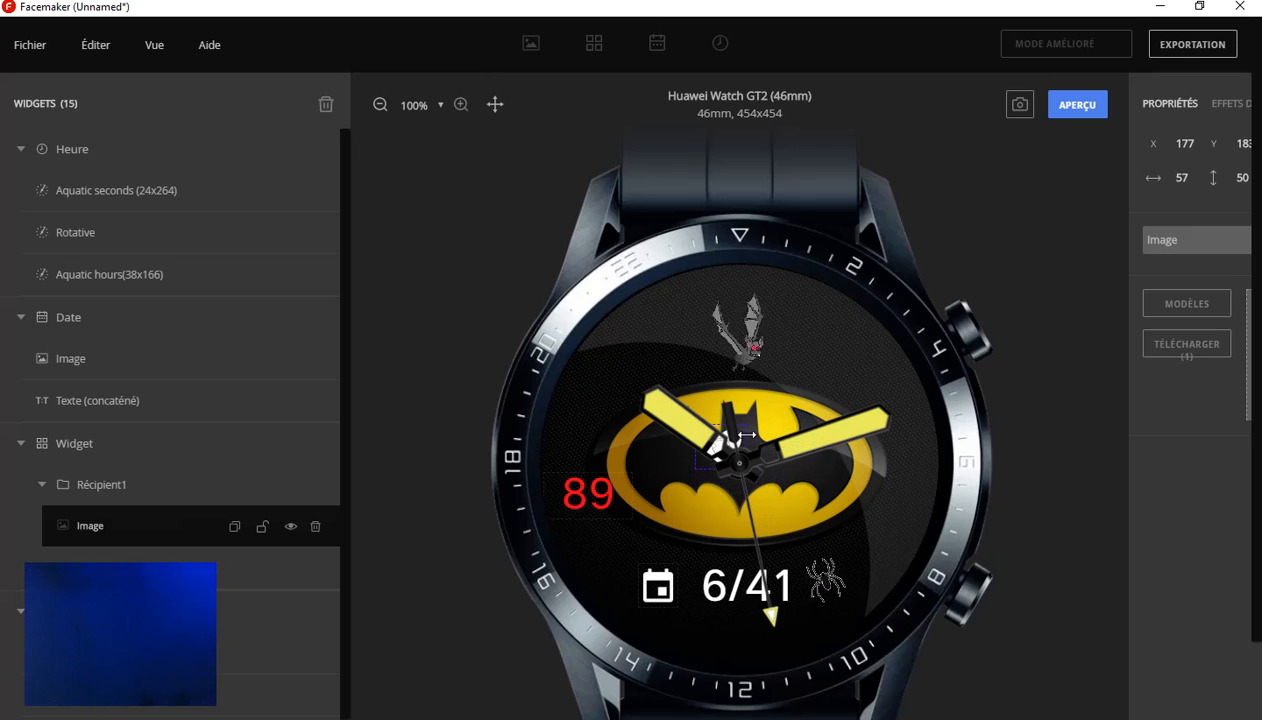
# Move the heart image horizontally to X 27, just above the red heart rate text beside the Batman logo
pyautogui.press('Left')
pyautogui.press('Left')
pyautogui.press('Left')
pyautogui.press('Left')
pyautogui.press('Left')
pyautogui.press('Left')
pyautogui.press('Left')
pyautogui.press('Left')
pyautogui.press('Left')
pyautogui.press('Left')
pyautogui.press('Left')
pyautogui.press('Left')
pyautogui.press('Left')
pyautogui.press('Left')
pyautogui.press('Left')
pyautogui.press('Left')
pyautogui.press('Left')
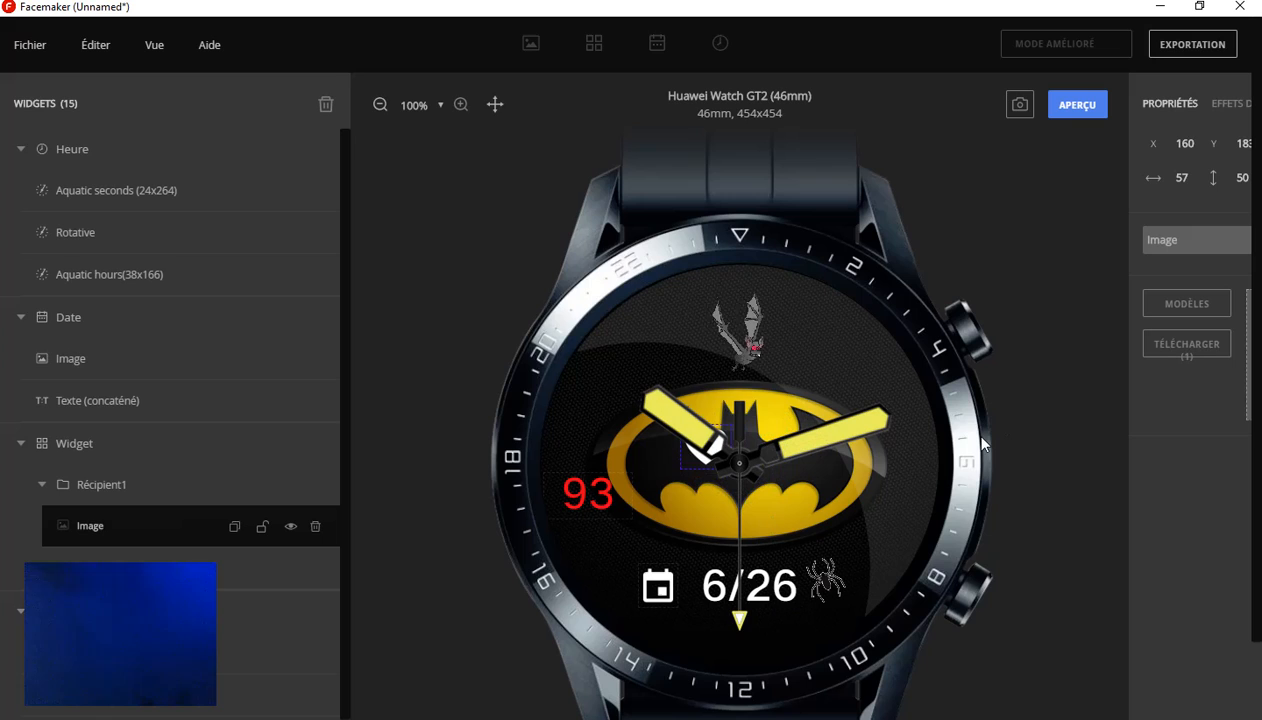
pyautogui.press('Left')
pyautogui.press('Left')
pyautogui.press('Left')
pyautogui.press('Left')
pyautogui.press('Left')
pyautogui.press('Left')
pyautogui.press('Left')
pyautogui.press('Left')
pyautogui.press('Left')
pyautogui.press('Left')
pyautogui.press('Left')
pyautogui.press('Left')
pyautogui.press('Left')
pyautogui.press('Left')
pyautogui.press('Left')
pyautogui.press('Left')
pyautogui.press('Left')
pyautogui.press('Left')
pyautogui.press('Left')
pyautogui.press('Left')
pyautogui.press('Left')
pyautogui.press('Left')
pyautogui.press('Left')
pyautogui.press('Left')
pyautogui.press('Left')
pyautogui.press('Left')
pyautogui.press('Left')
pyautogui.press('Left')
pyautogui.press('Left')
pyautogui.press('Left')
pyautogui.press('Left')
pyautogui.press('Left')
pyautogui.press('Left')
pyautogui.press('Left')
pyautogui.press('Left')
pyautogui.press('Left')
pyautogui.press('Left')
pyautogui.press('Left')
pyautogui.press('Left')
pyautogui.press('Left')
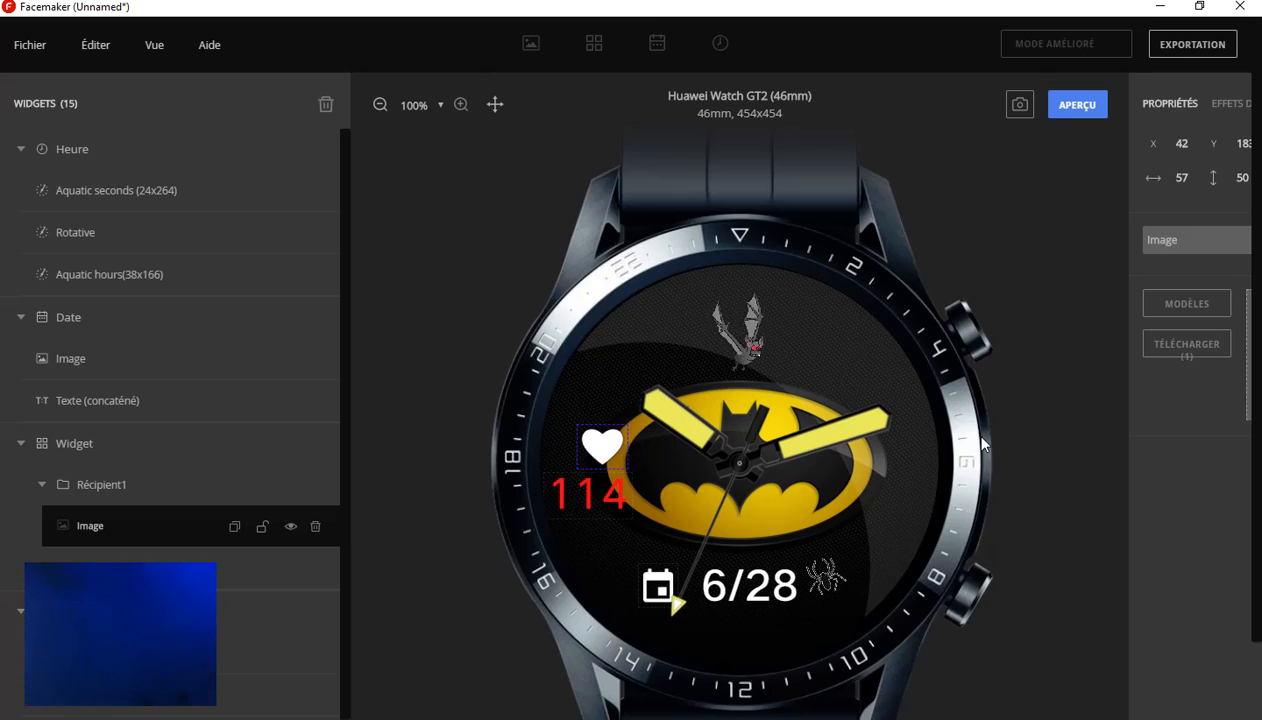
pyautogui.press('Left')
pyautogui.press('Left')
pyautogui.press('Left')
pyautogui.press('Left')
pyautogui.press('Left')
pyautogui.press('Left')
pyautogui.press('Left')
pyautogui.press('Left')
pyautogui.press('Left')
pyautogui.press('Left')
pyautogui.press('Left')
pyautogui.press('Left')
pyautogui.press('Left')
pyautogui.press('Left')
pyautogui.press('Left')
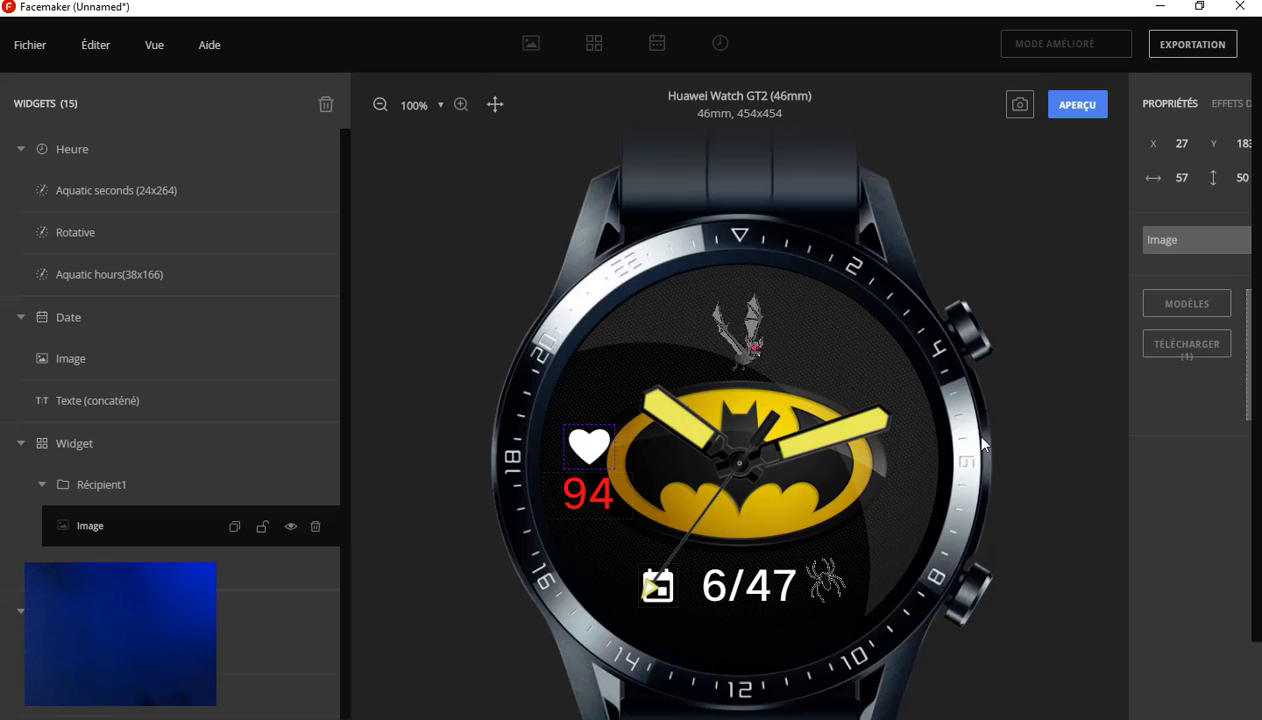